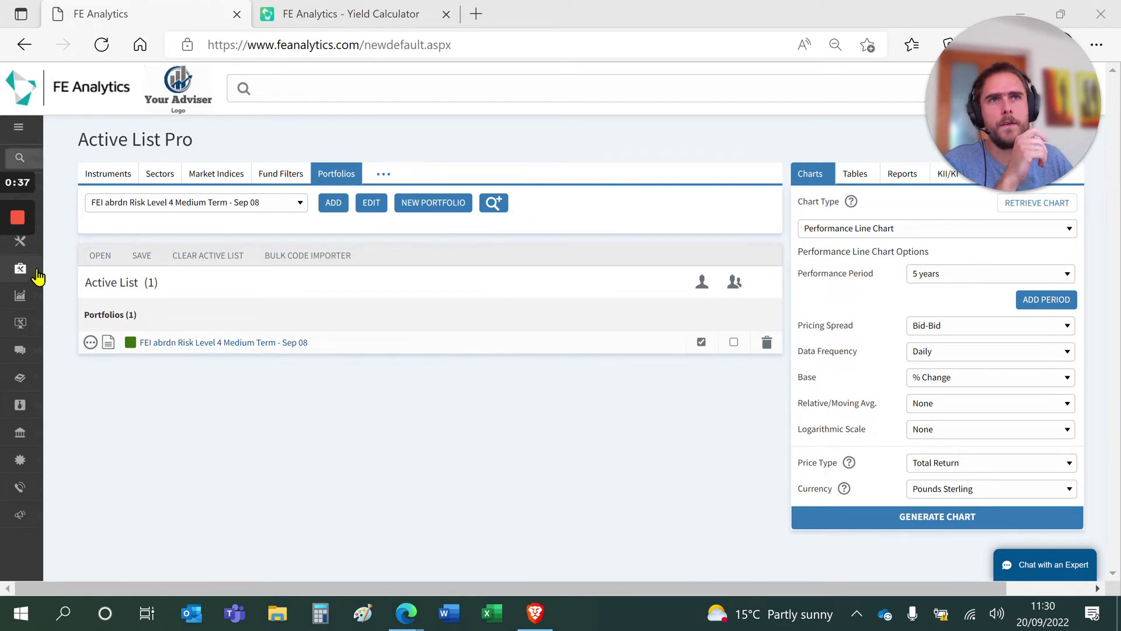
Step: Open the Model Portfolio Provider Directory from the Portfolio Tools menu
{"action": "left_click", "coordinate": [37, 277]}
{"action": "left_click", "coordinate": [86, 277]}
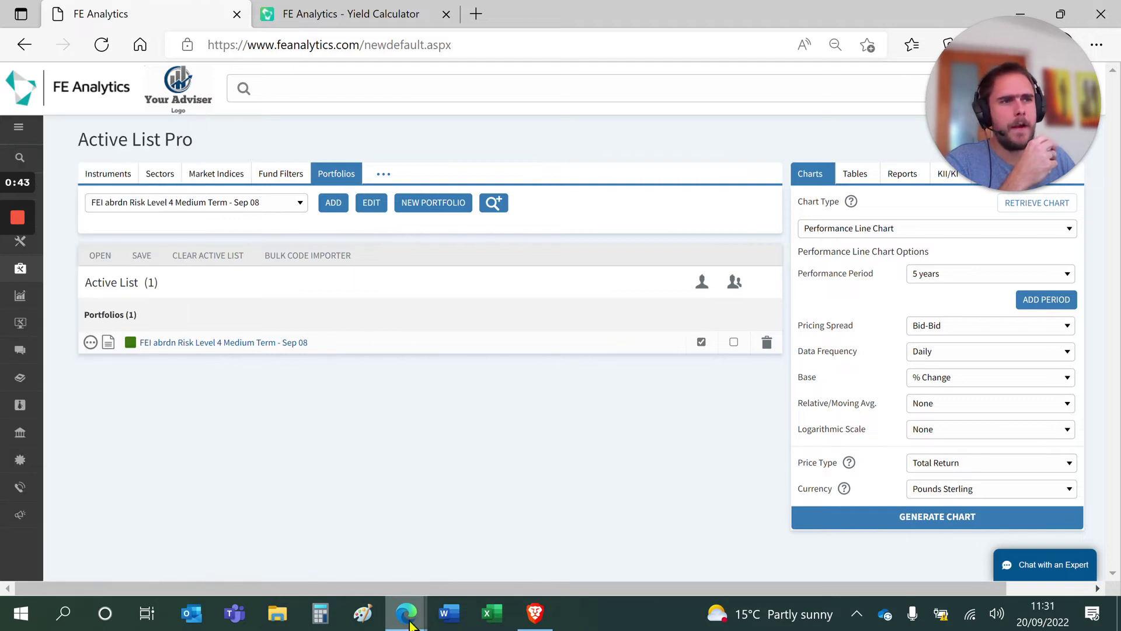
{"action": "mouse_move", "coordinate": [409, 623]}
{"action": "left_click", "coordinate": [1039, 534]}
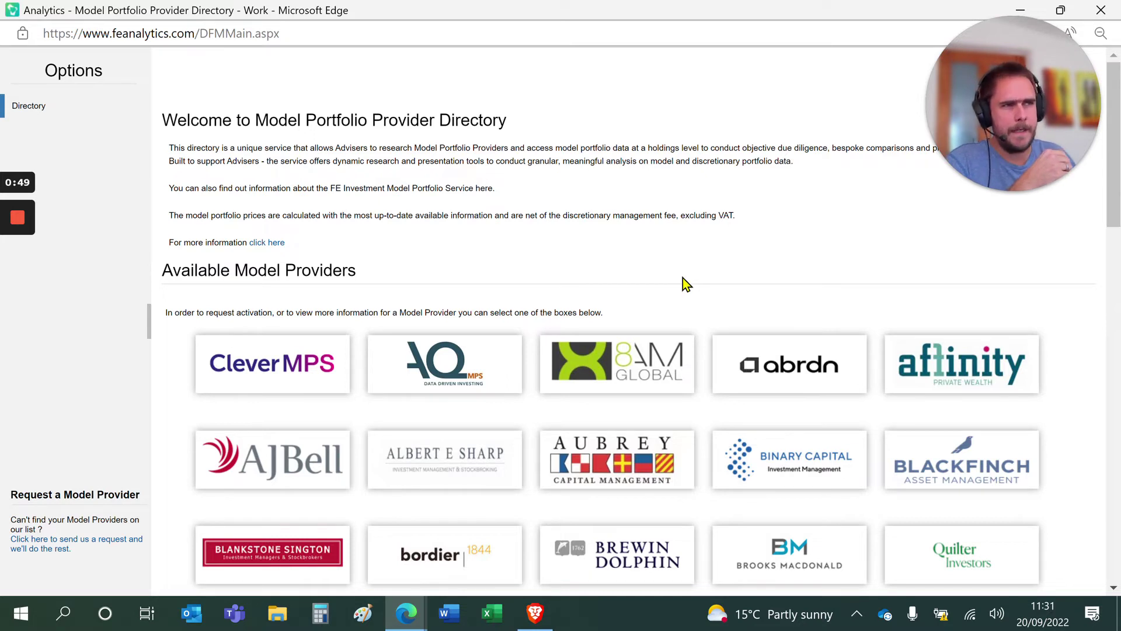
Step: Open Investec's provider page and scroll to its eight portfolio strategies and awards
{"action": "scroll", "coordinate": [683, 280], "scroll_direction": "down", "scroll_amount": 7}
{"action": "scroll", "coordinate": [682, 286], "scroll_direction": "down", "scroll_amount": 2}
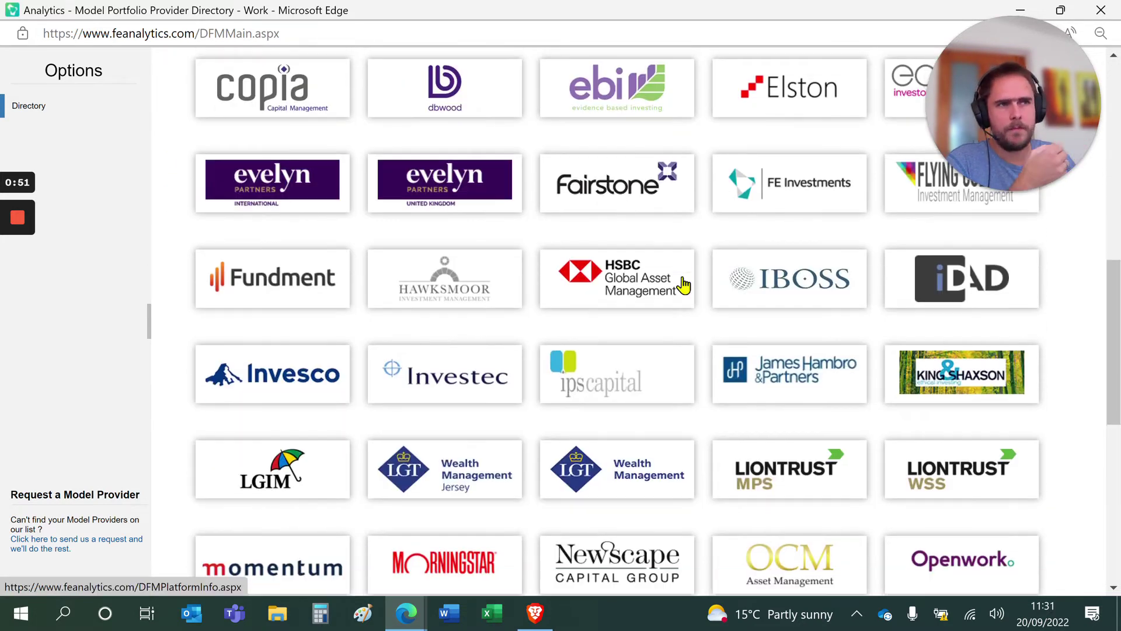
{"action": "left_click", "coordinate": [447, 377]}
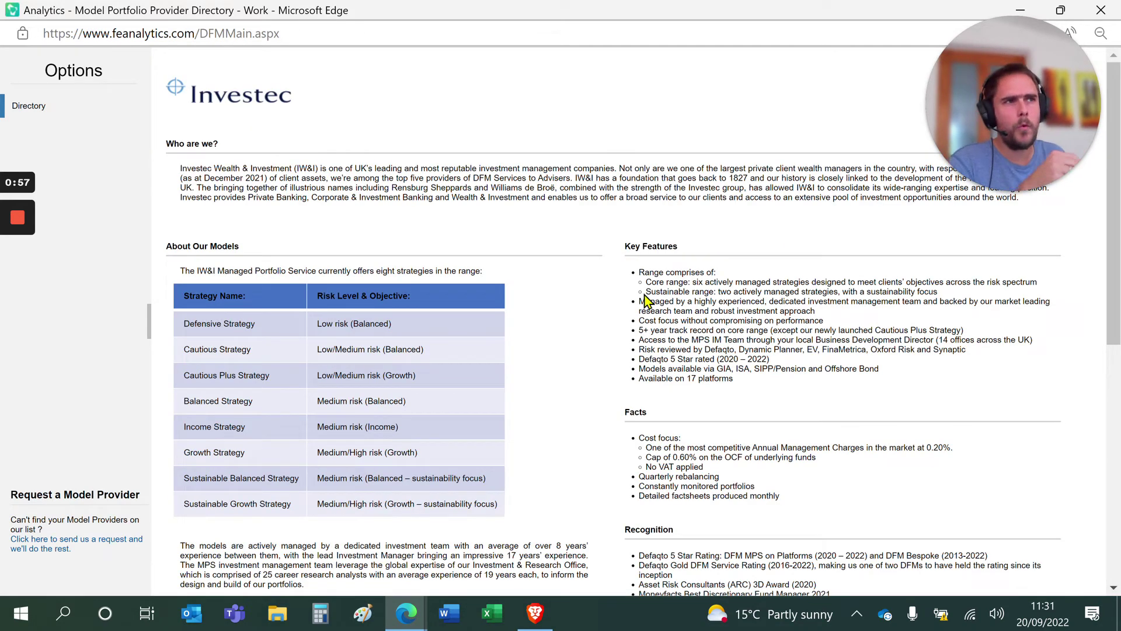
{"action": "scroll", "coordinate": [647, 301], "scroll_direction": "down", "scroll_amount": 7}
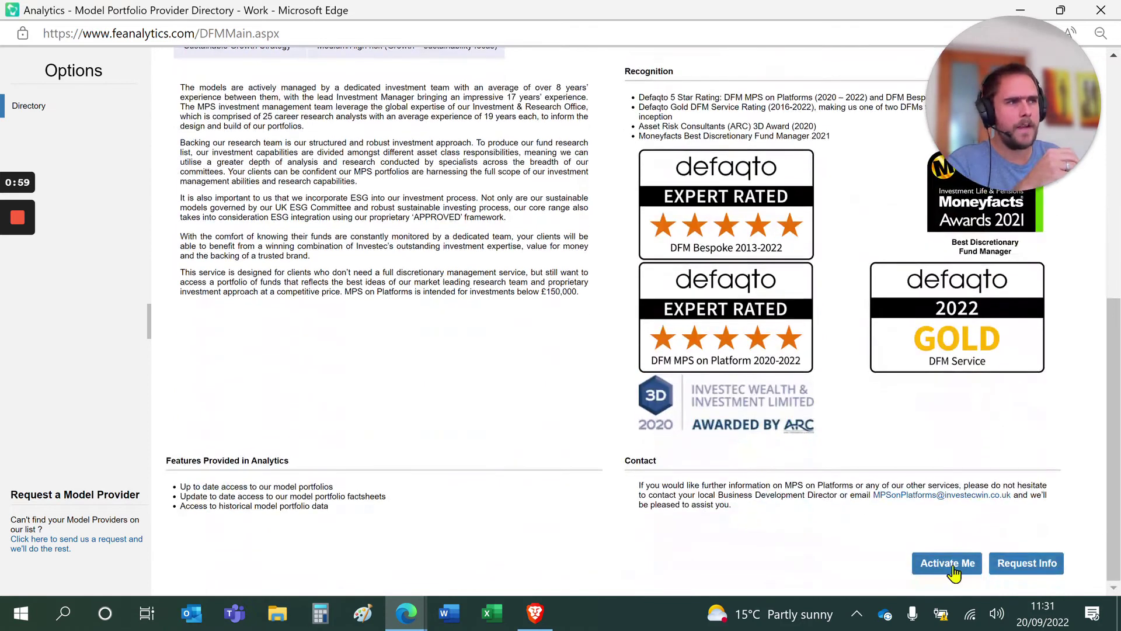
Step: Start Investec's Activate Me access request, then close the provider directory window
{"action": "left_click", "coordinate": [952, 564]}
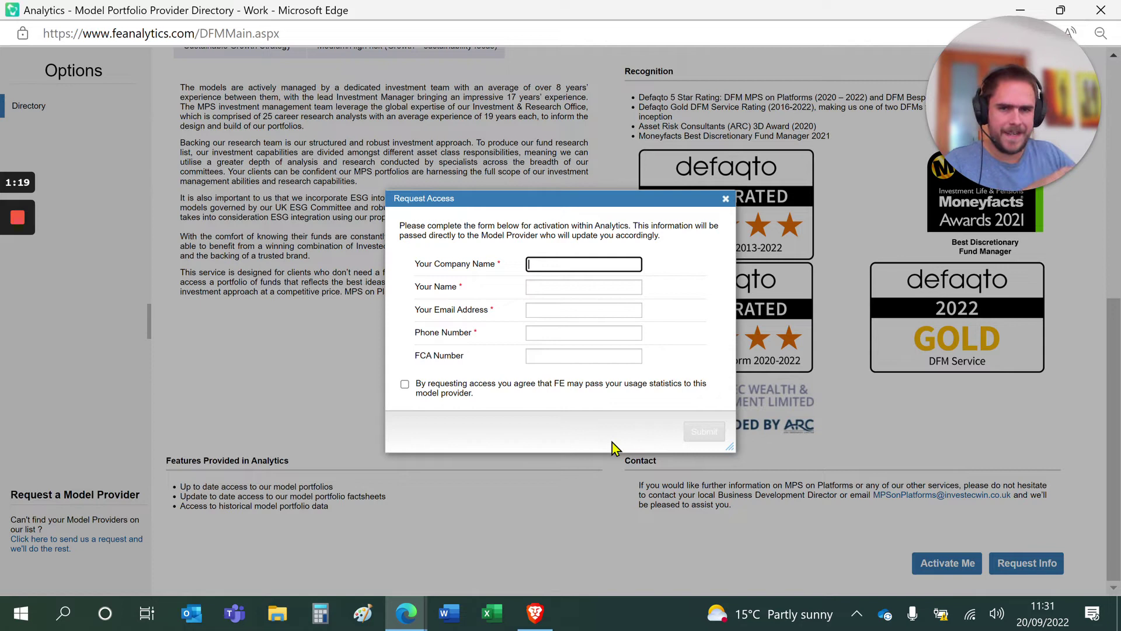
{"action": "left_click", "coordinate": [1101, 10]}
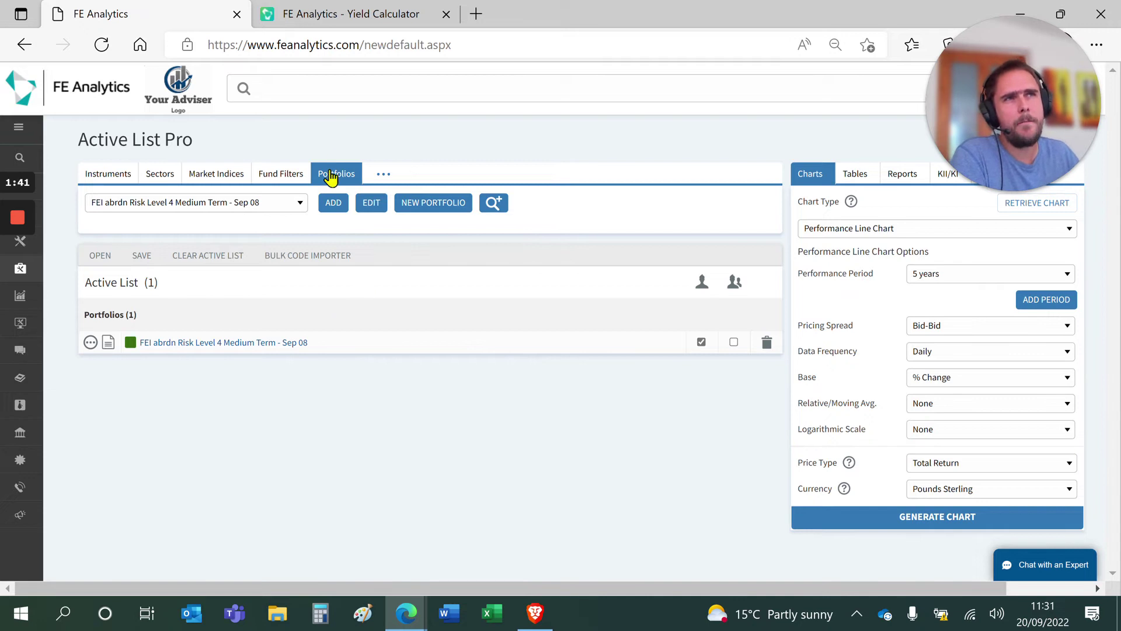
{"action": "left_click", "coordinate": [301, 208]}
{"action": "scroll", "coordinate": [275, 300], "scroll_direction": "up", "scroll_amount": 5}
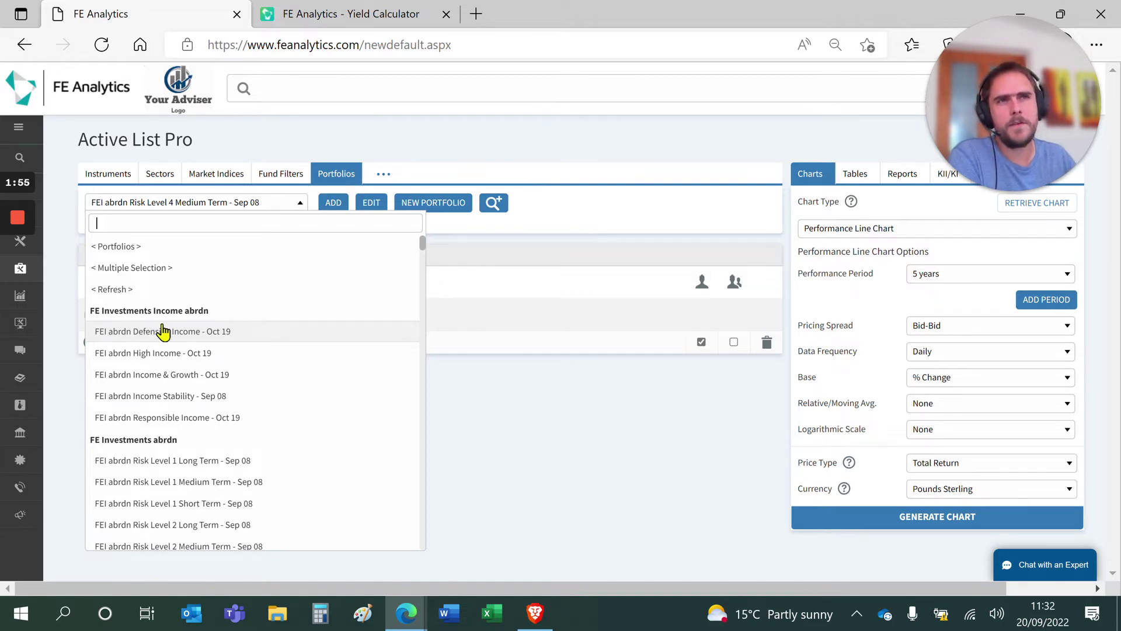
{"action": "scroll", "coordinate": [224, 359], "scroll_direction": "down", "scroll_amount": 1}
{"action": "scroll", "coordinate": [224, 359], "scroll_direction": "down", "scroll_amount": 5}
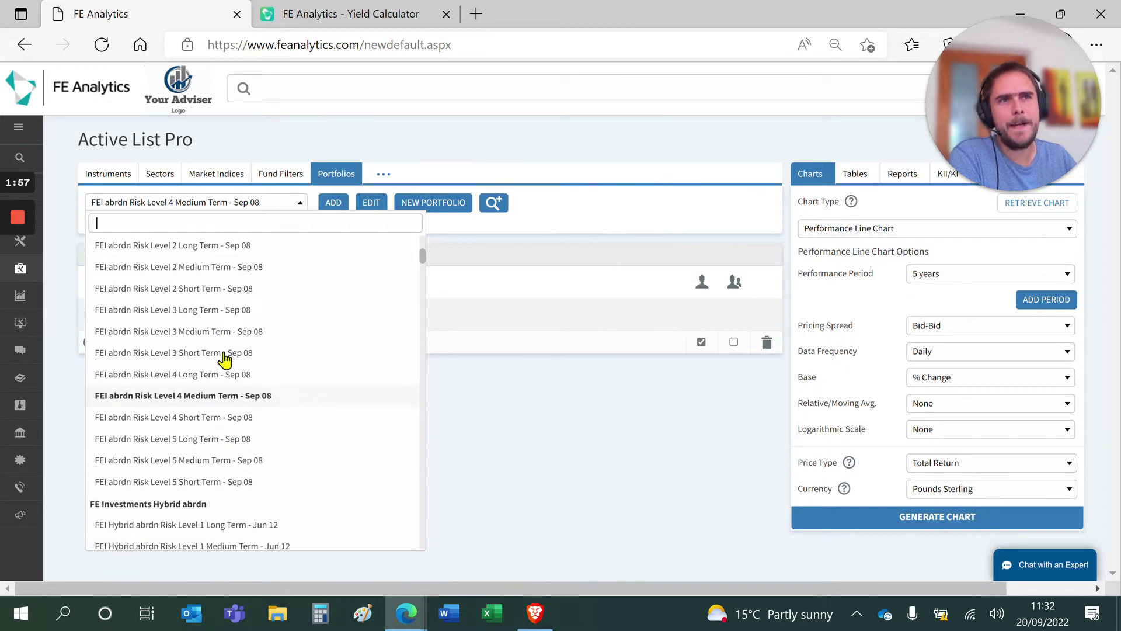
{"action": "scroll", "coordinate": [225, 359], "scroll_direction": "down", "scroll_amount": 3}
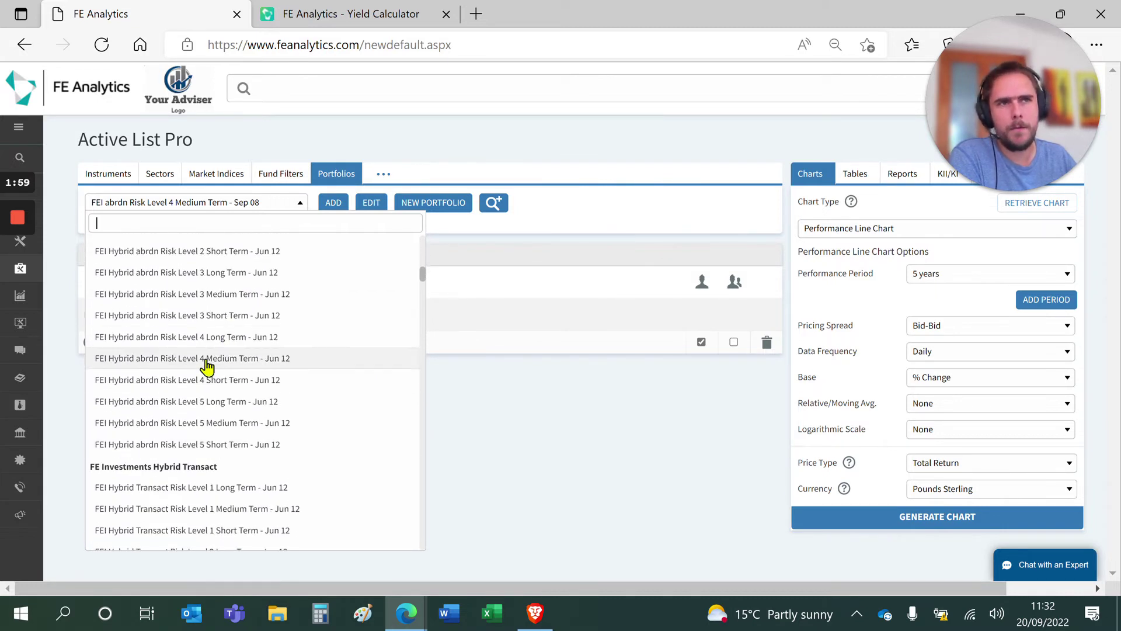
{"action": "left_click", "coordinate": [333, 204]}
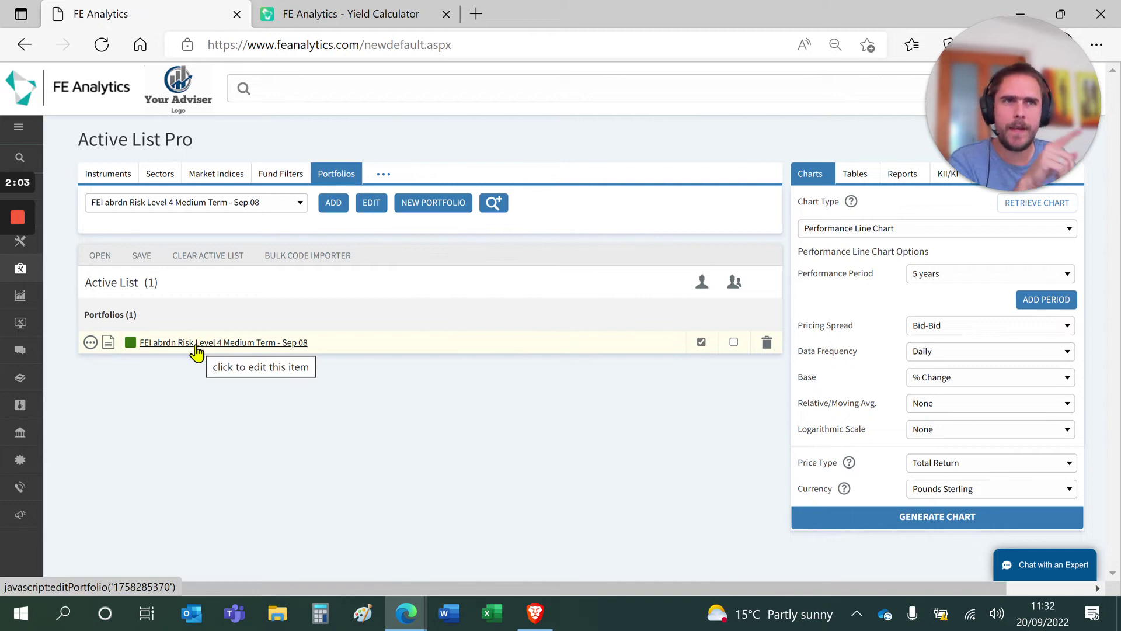
{"action": "mouse_move", "coordinate": [407, 613]}
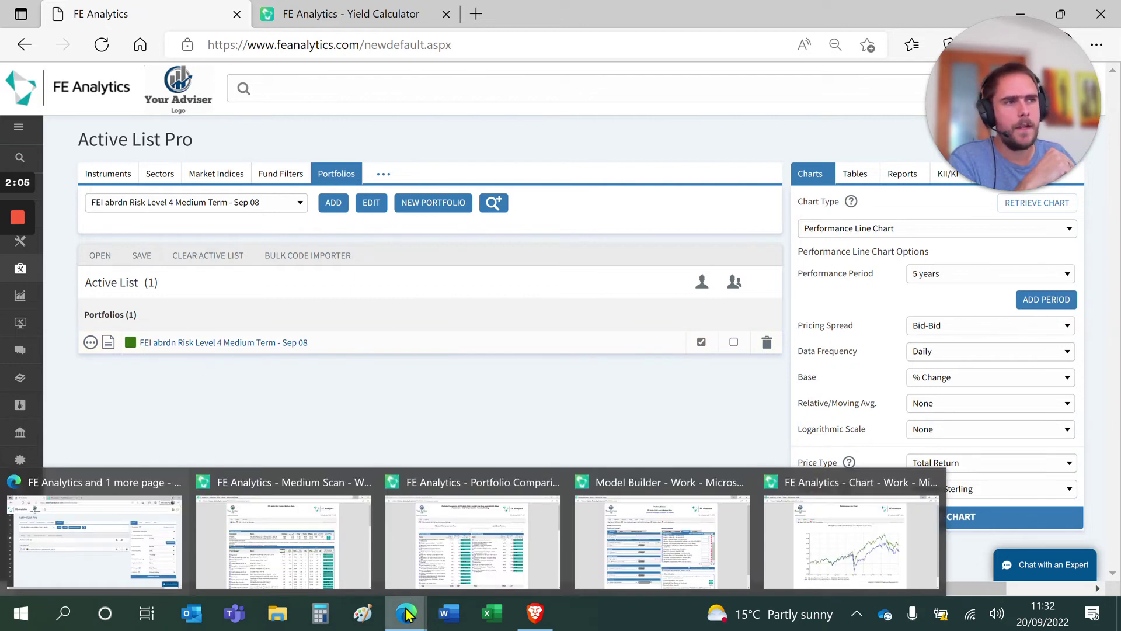
Step: Review the Risk Level 4 Medium Term model's linked historical portfolios, then close Portfolio Builder
{"action": "left_click", "coordinate": [637, 527]}
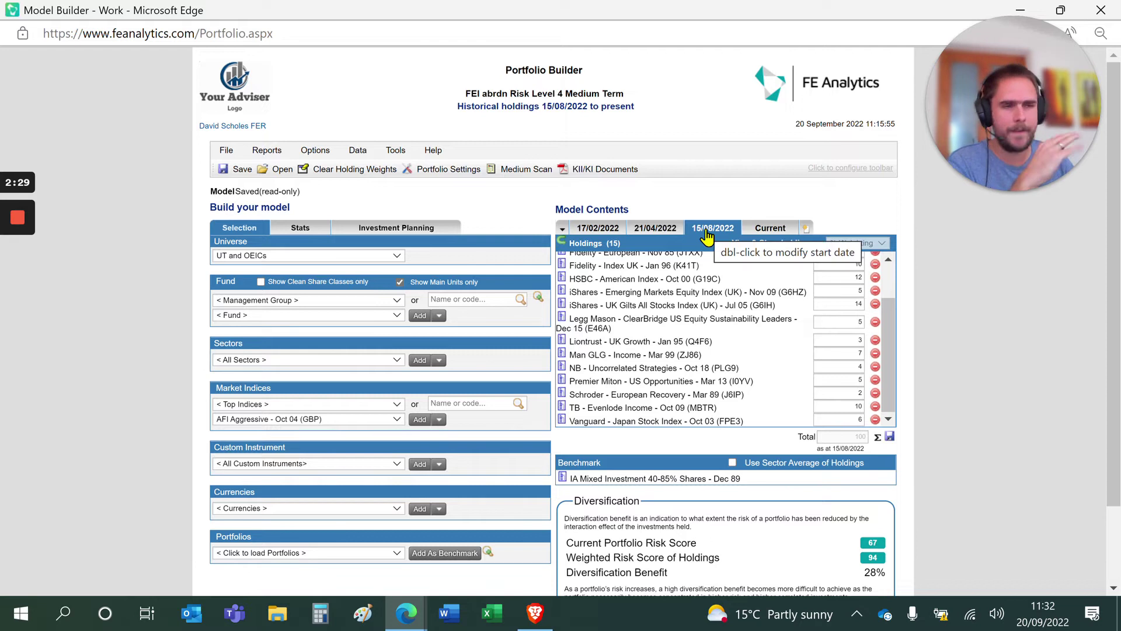
{"action": "left_click", "coordinate": [562, 233]}
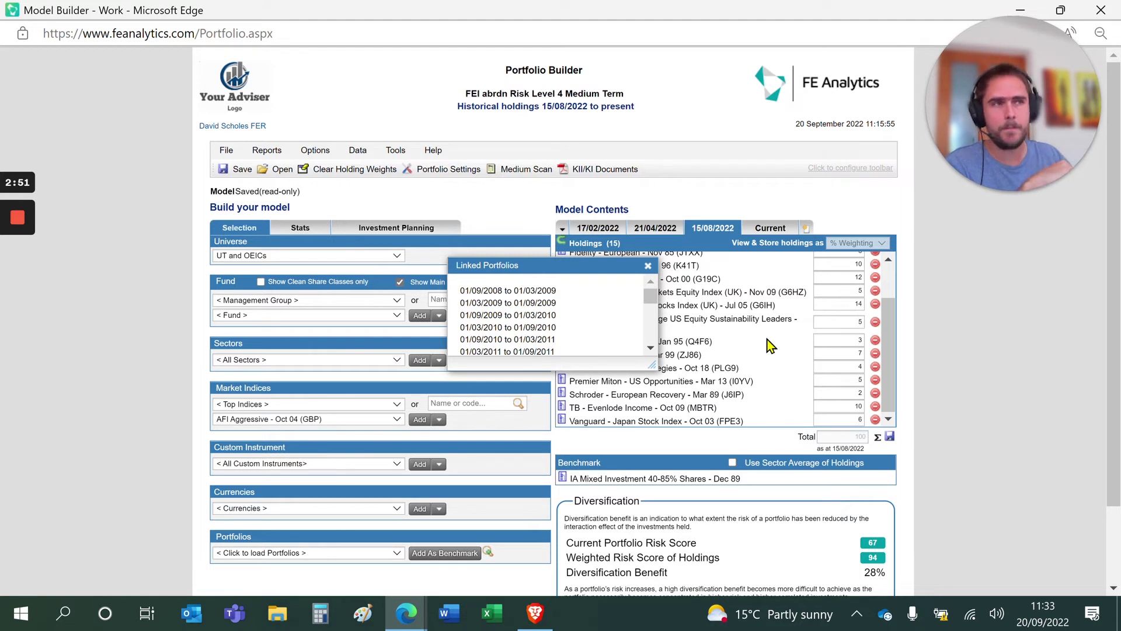
{"action": "left_click", "coordinate": [648, 265]}
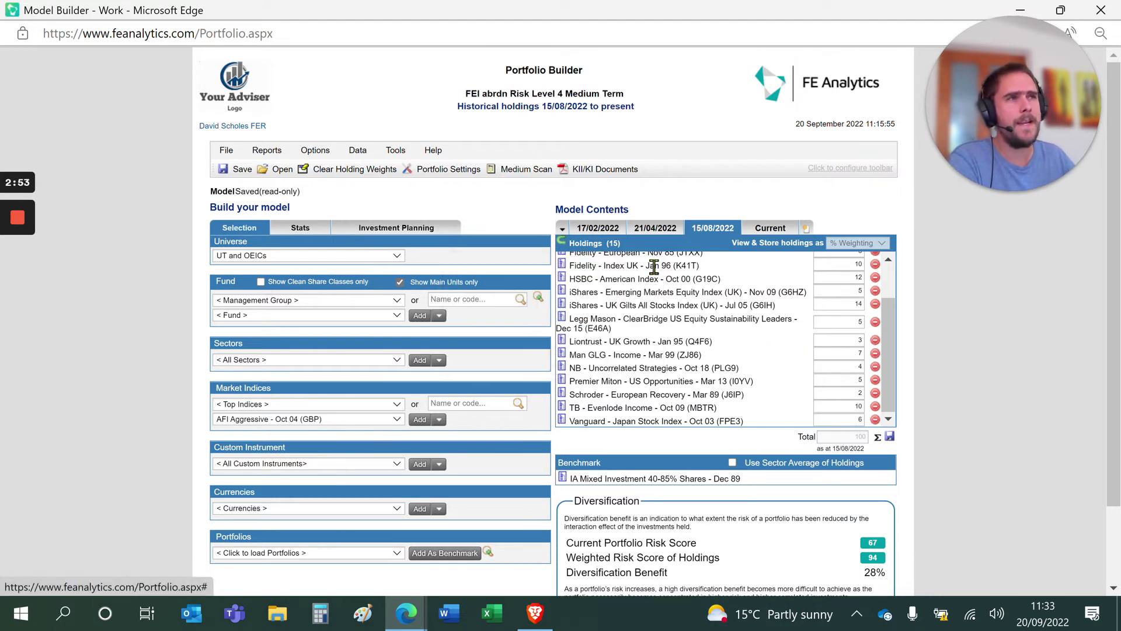
{"action": "scroll", "coordinate": [799, 392], "scroll_direction": "down", "scroll_amount": 2}
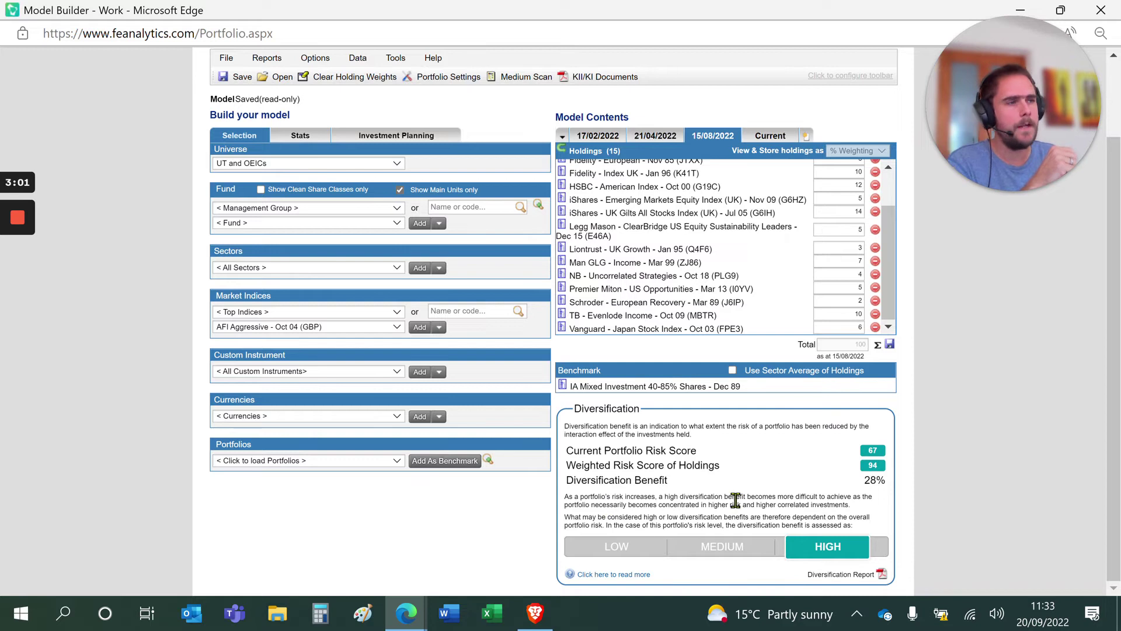
{"action": "left_click", "coordinate": [1116, 10]}
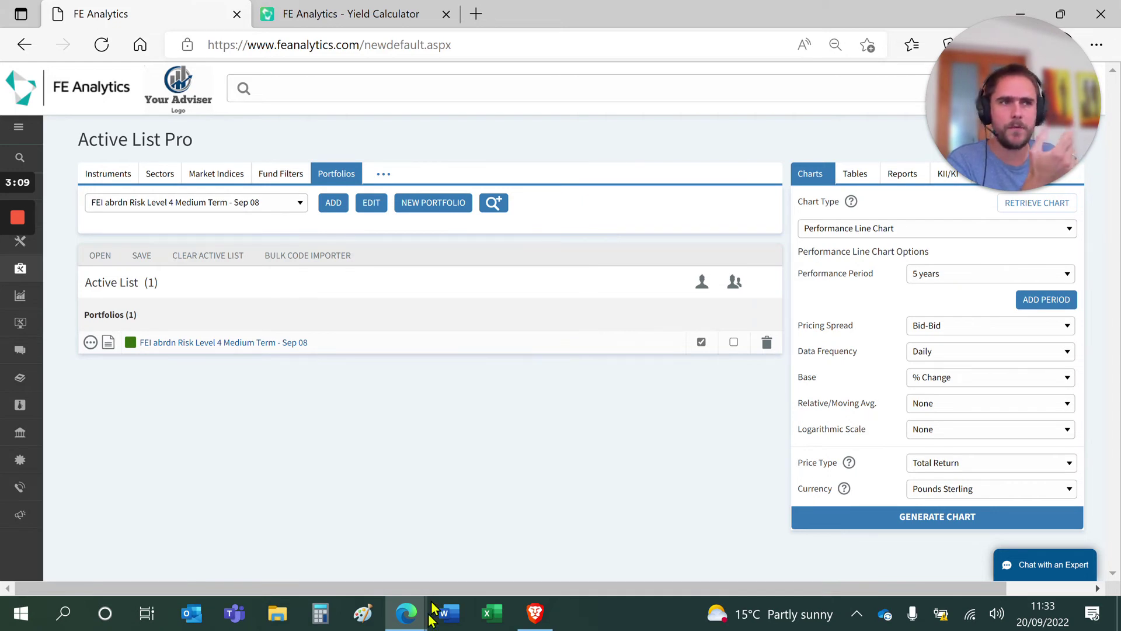
Step: Compare the 15/08/2022 (37.02%) and 11/09/2017 (25.67%) Risk Level 4 versions on the performance chart
{"action": "mouse_move", "coordinate": [407, 613]}
{"action": "left_click", "coordinate": [698, 530]}
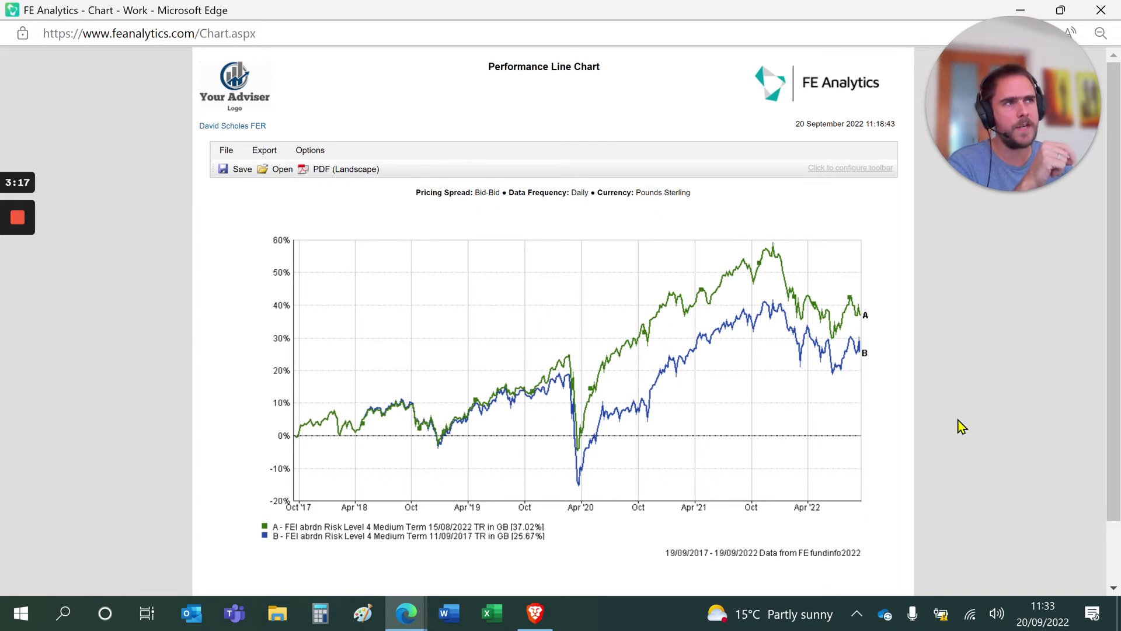
{"action": "mouse_move", "coordinate": [856, 301]}
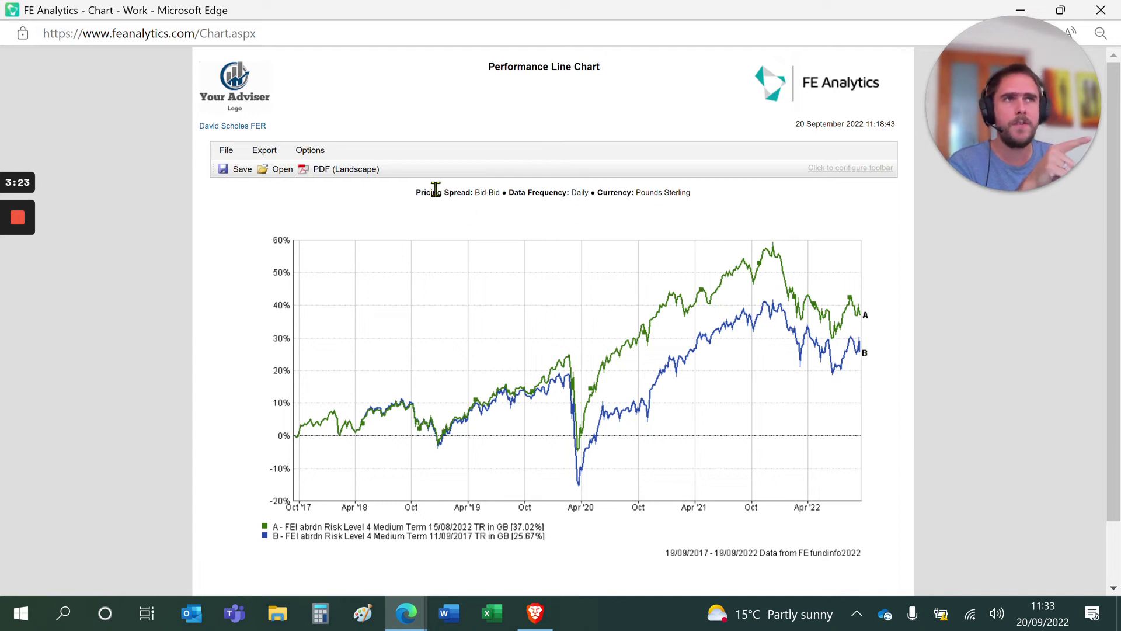
{"action": "left_click", "coordinate": [310, 153]}
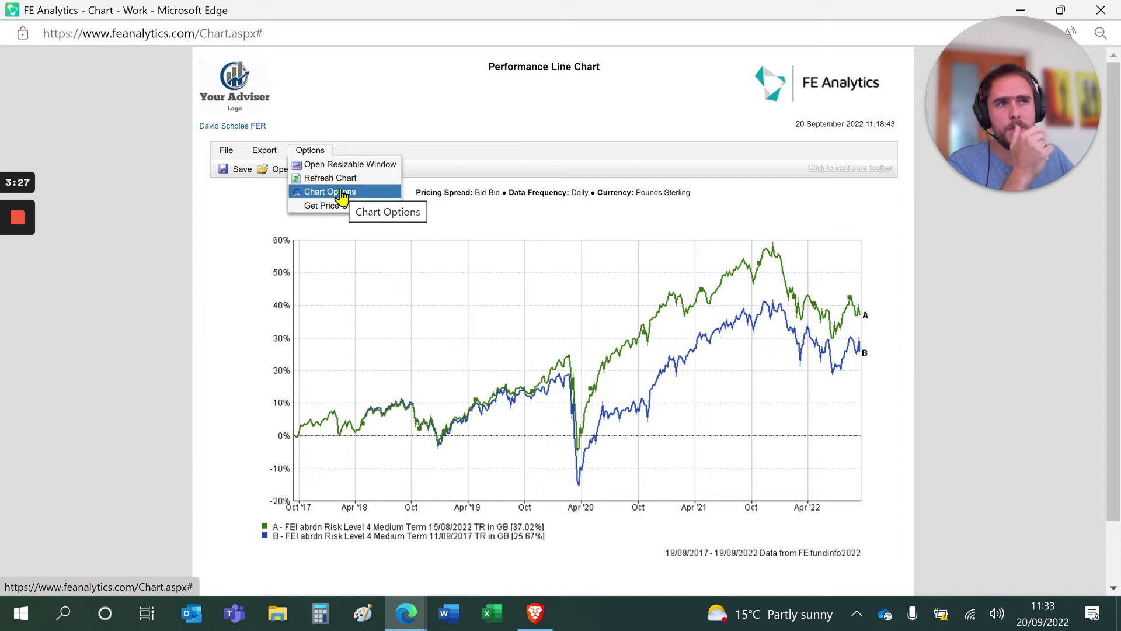
{"action": "left_click", "coordinate": [515, 223]}
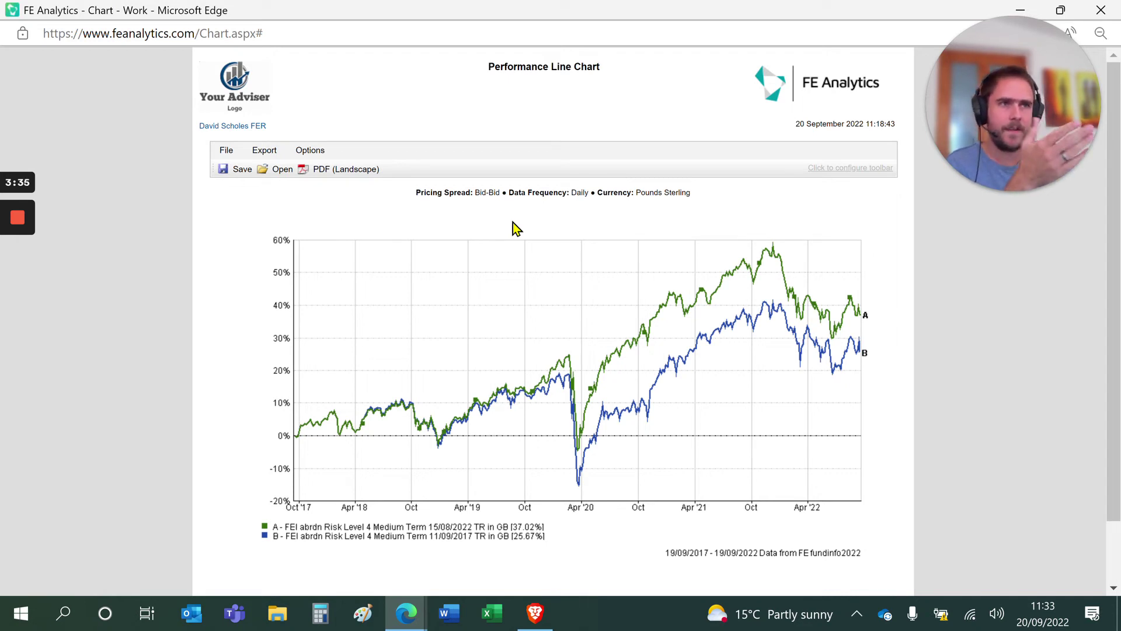
{"action": "mouse_move", "coordinate": [372, 389]}
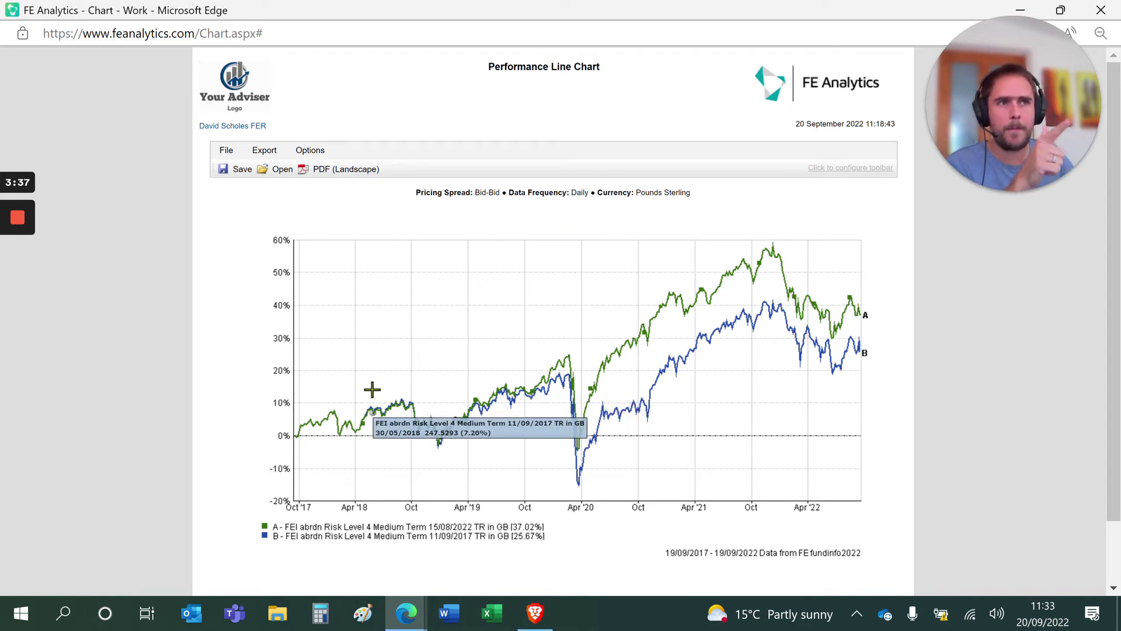
{"action": "mouse_move", "coordinate": [358, 422]}
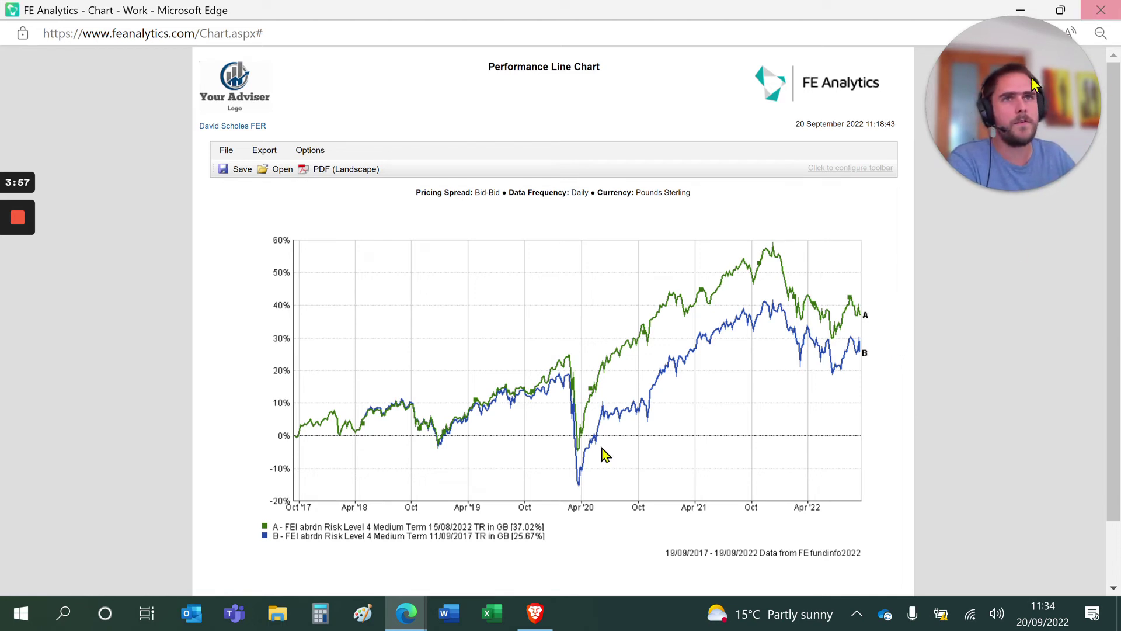
Step: Close the chart window with Ctrl+W and expand Portfolio Tools in the navigation menu
{"action": "key", "text": "ctrl+w"}
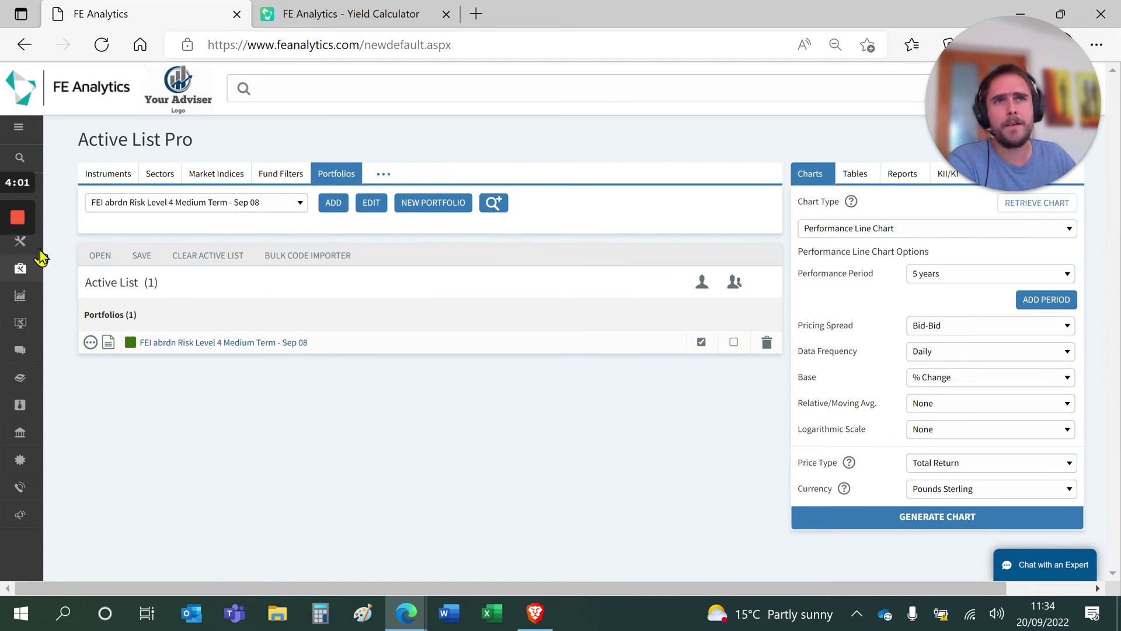
{"action": "left_click", "coordinate": [44, 268]}
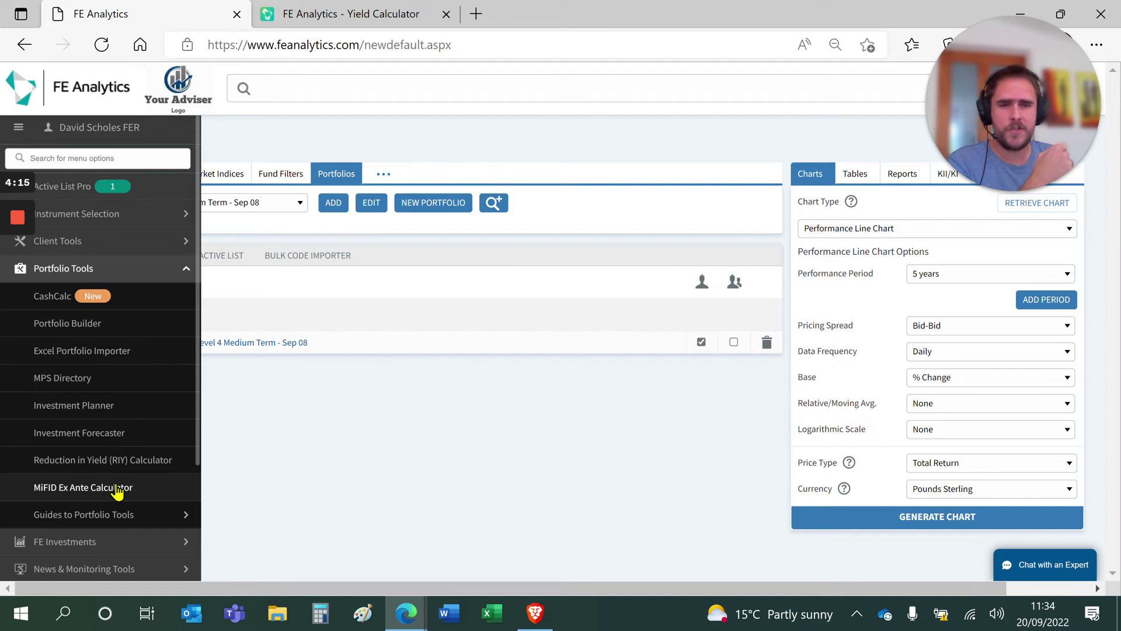
Step: Scroll the Yield Calculator results to the years 1–10 breakdown, reaching £126,664.80 net
{"action": "left_click", "coordinate": [336, 17]}
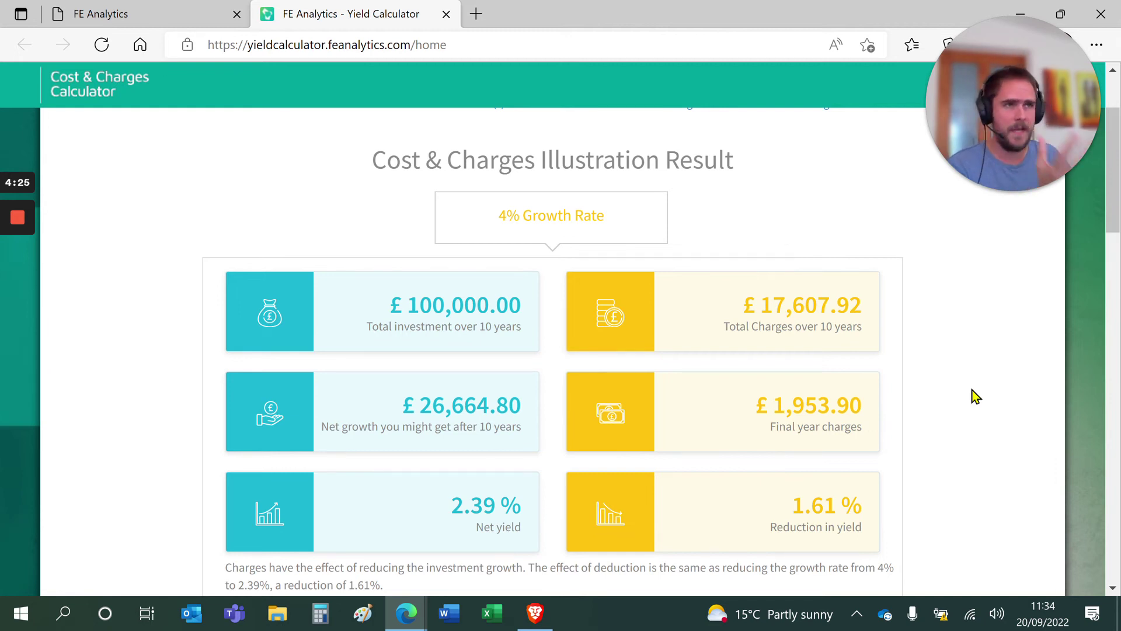
{"action": "scroll", "coordinate": [1112, 216], "scroll_direction": "down", "scroll_amount": 2}
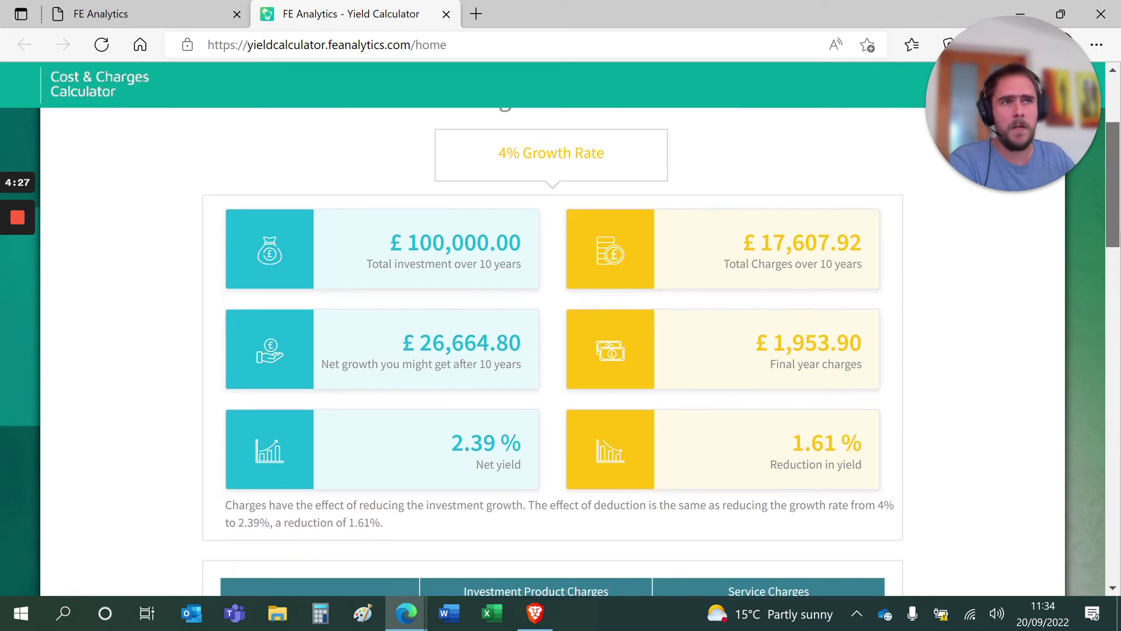
{"action": "scroll", "coordinate": [1113, 233], "scroll_direction": "down", "scroll_amount": 6}
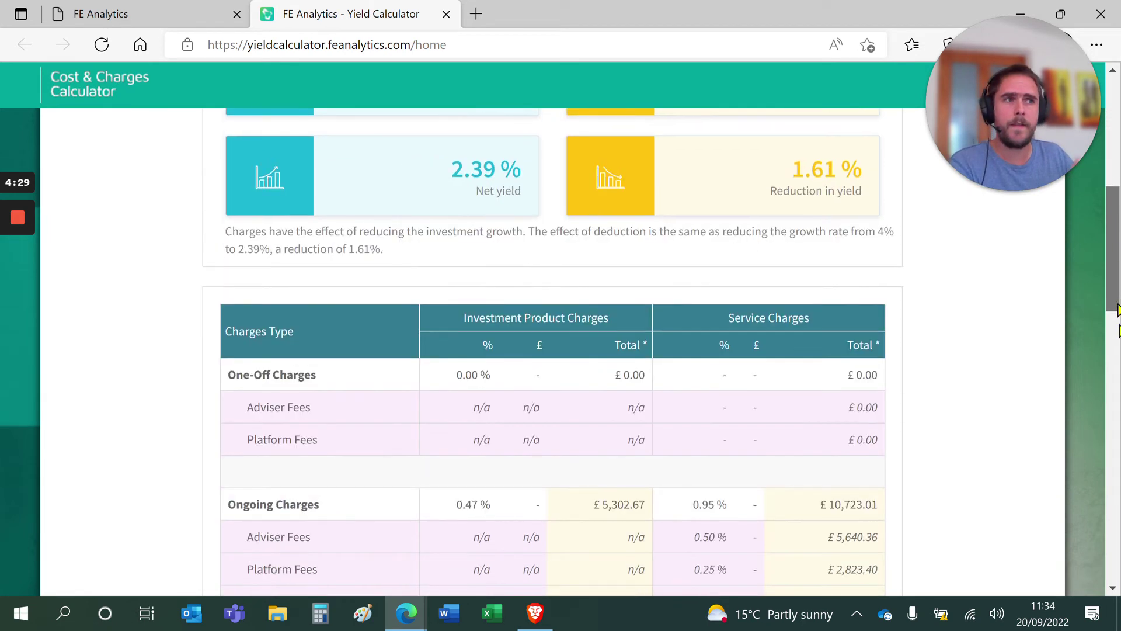
{"action": "scroll", "coordinate": [1116, 329], "scroll_direction": "down", "scroll_amount": 2}
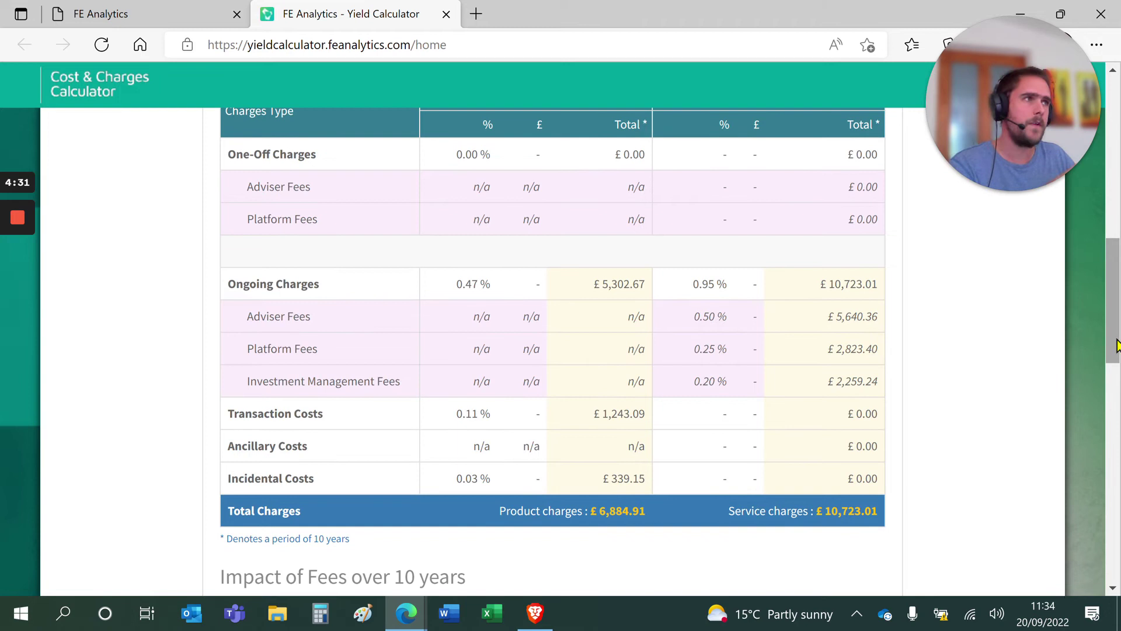
{"action": "left_click_drag", "start_coordinate": [1115, 330], "coordinate": [1118, 429]}
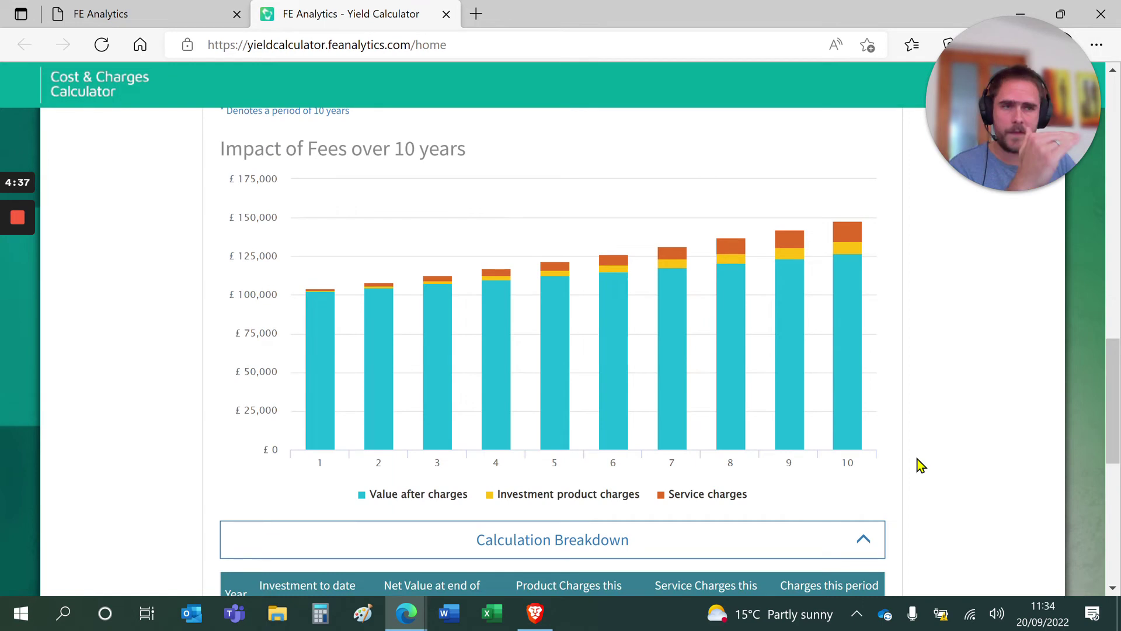
{"action": "left_click_drag", "start_coordinate": [1116, 350], "coordinate": [1118, 405]}
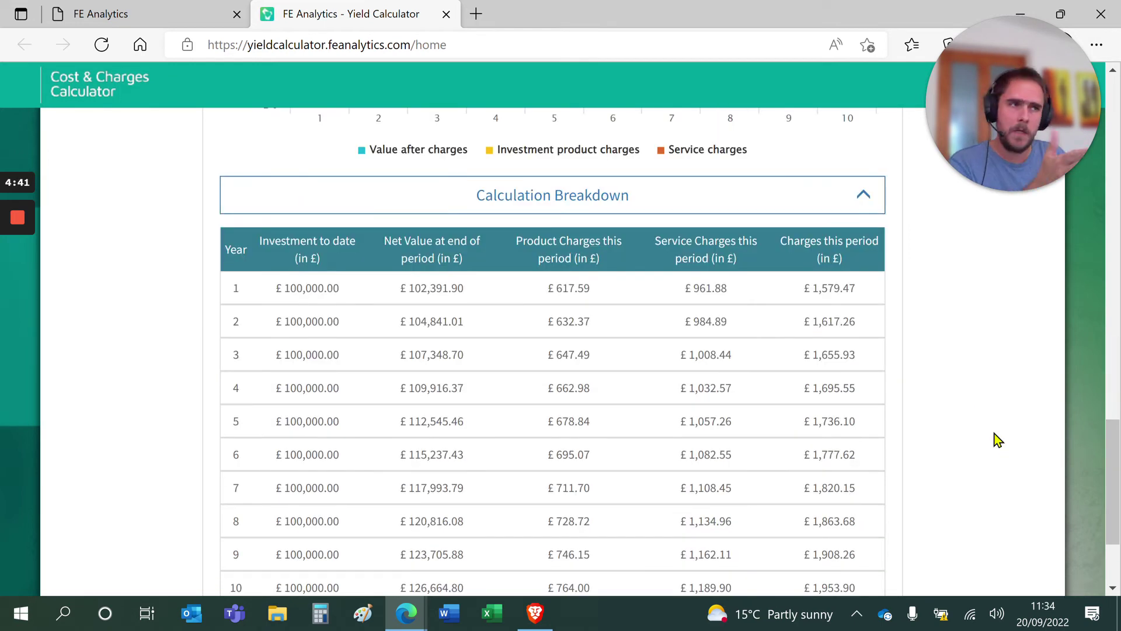
{"action": "scroll", "coordinate": [986, 443], "scroll_direction": "down", "scroll_amount": 2}
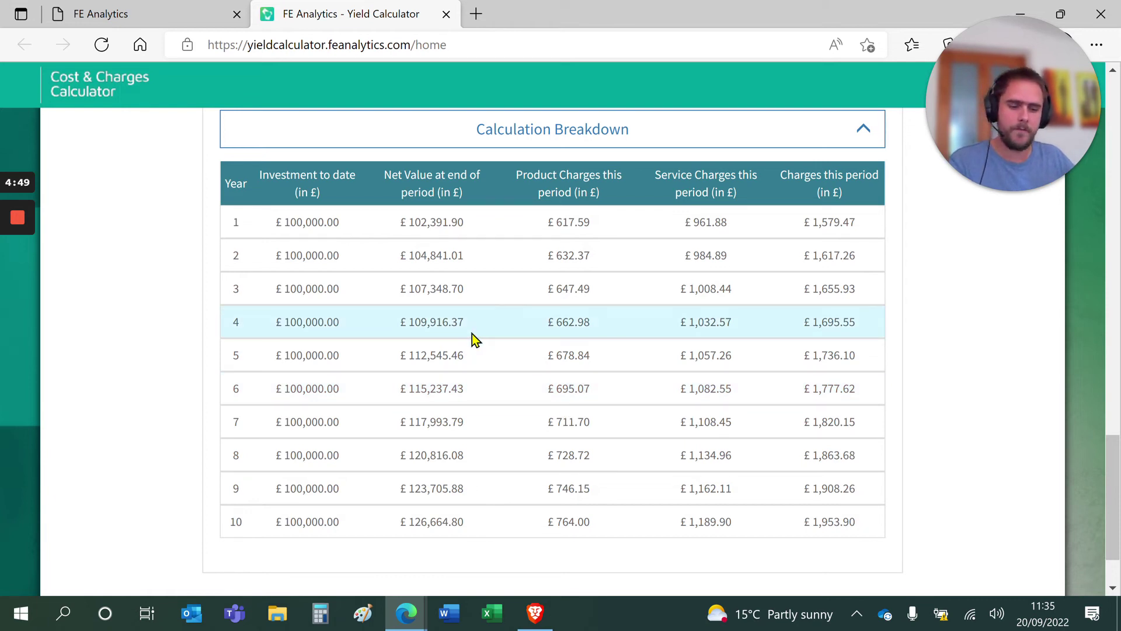
Step: Return to Active List Pro and show its Custom Table report options with 3.5 risk-free rate
{"action": "left_click", "coordinate": [193, 24]}
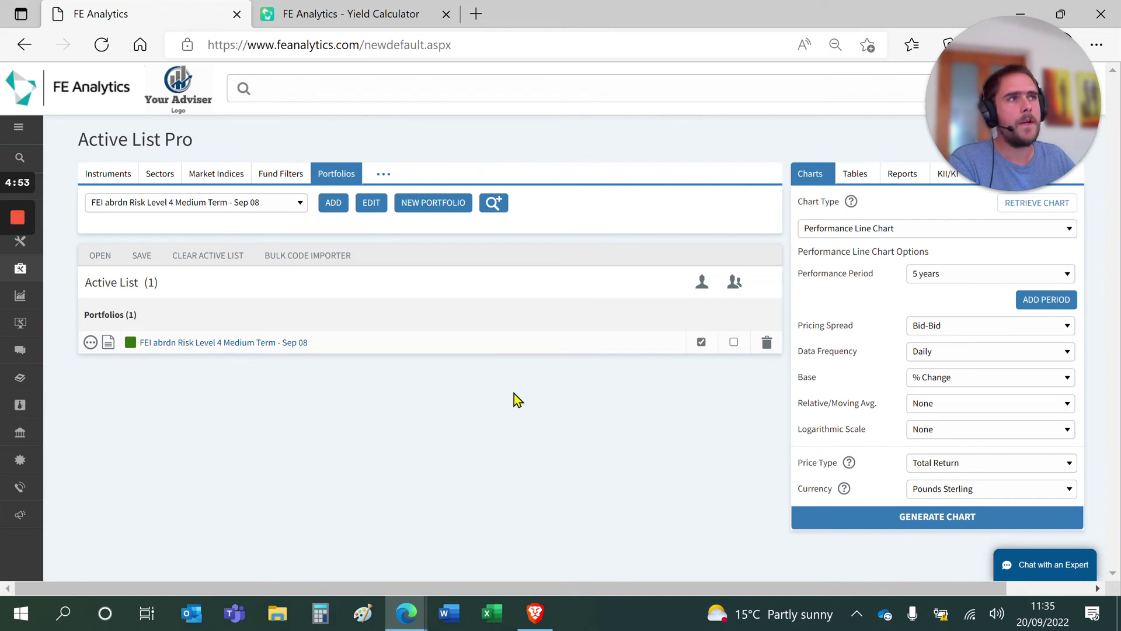
{"action": "left_click", "coordinate": [893, 186]}
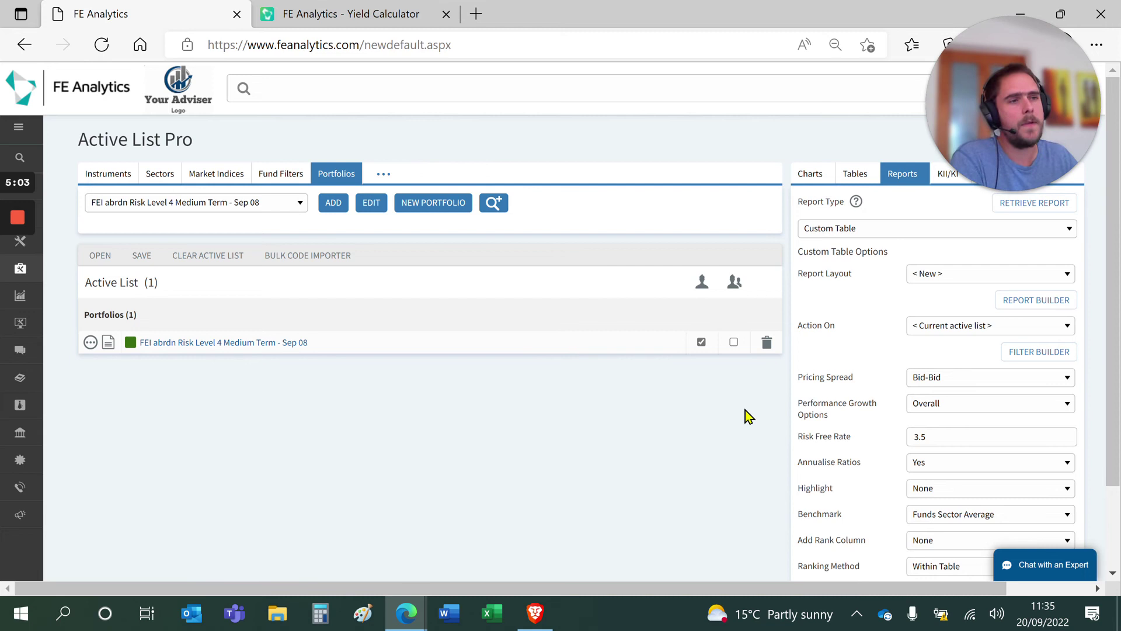
Step: Page through CPRB Yearly Review.pdf, then show Investment Planner 2022.pdf's Portfolio Switch Report page
{"action": "mouse_move", "coordinate": [547, 610]}
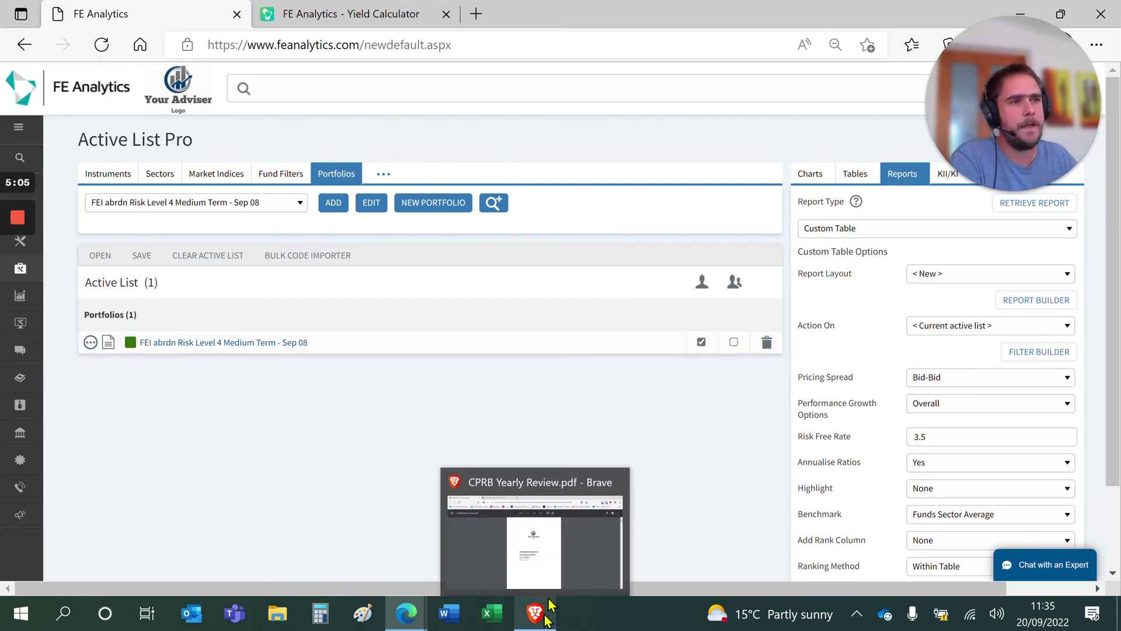
{"action": "left_click", "coordinate": [548, 548]}
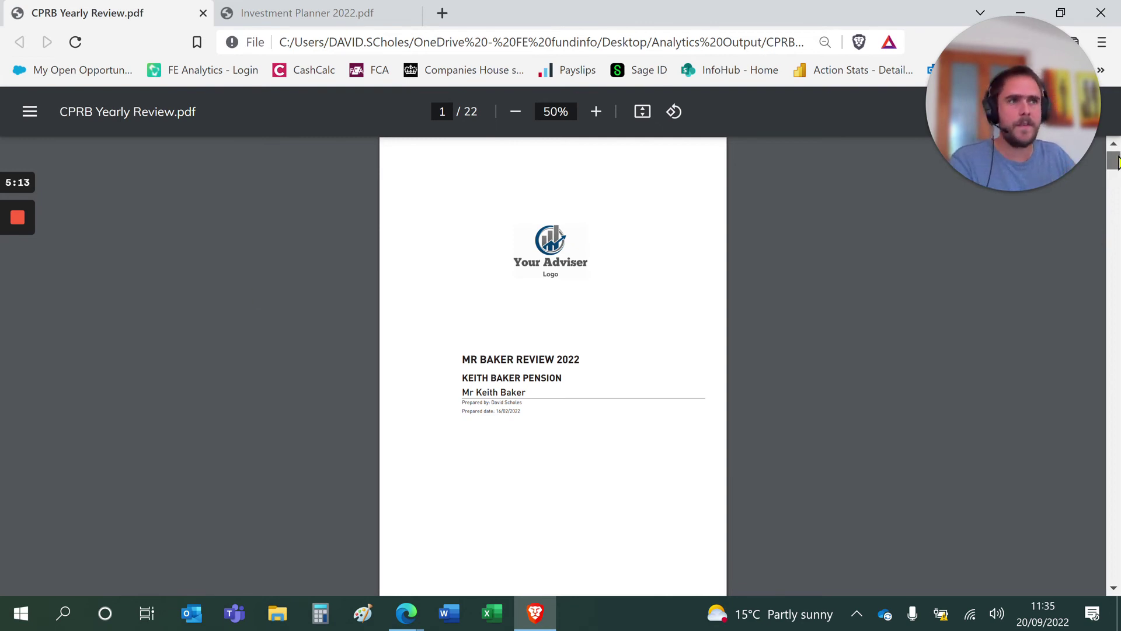
{"action": "scroll", "coordinate": [1116, 162], "scroll_direction": "down", "scroll_amount": 1}
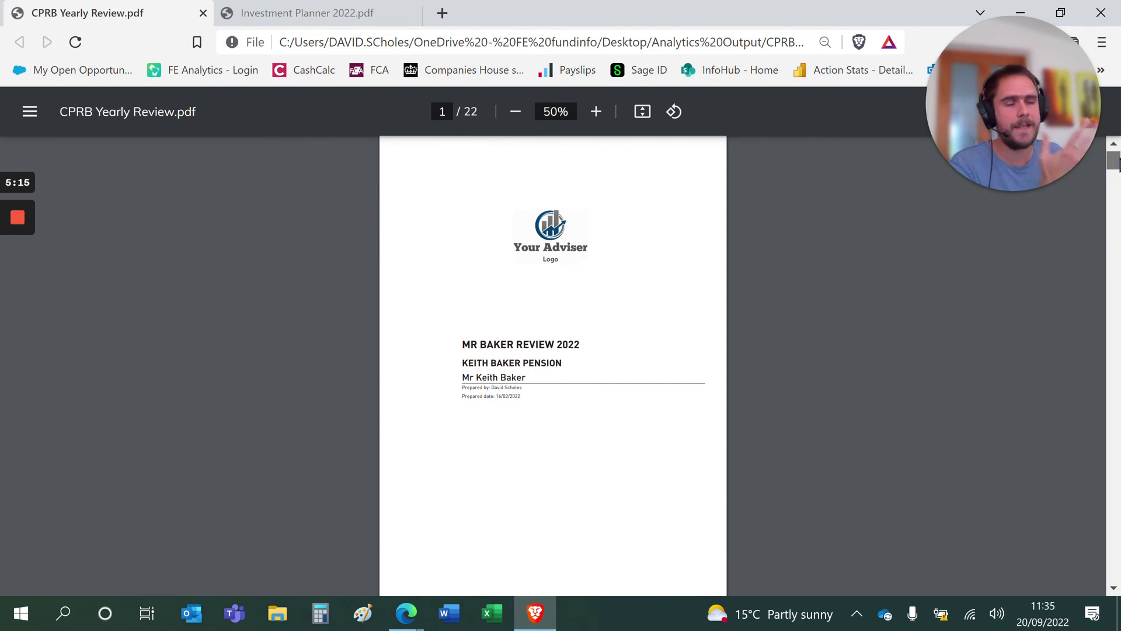
{"action": "scroll", "coordinate": [1117, 163], "scroll_direction": "down", "scroll_amount": 5}
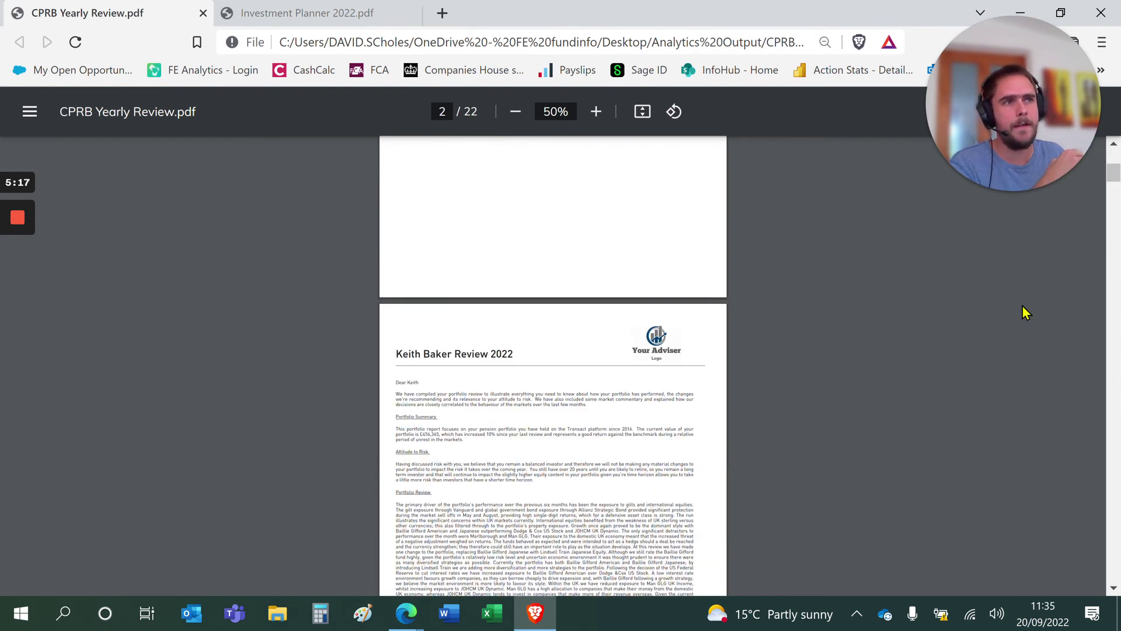
{"action": "scroll", "coordinate": [1022, 306], "scroll_direction": "down", "scroll_amount": 10}
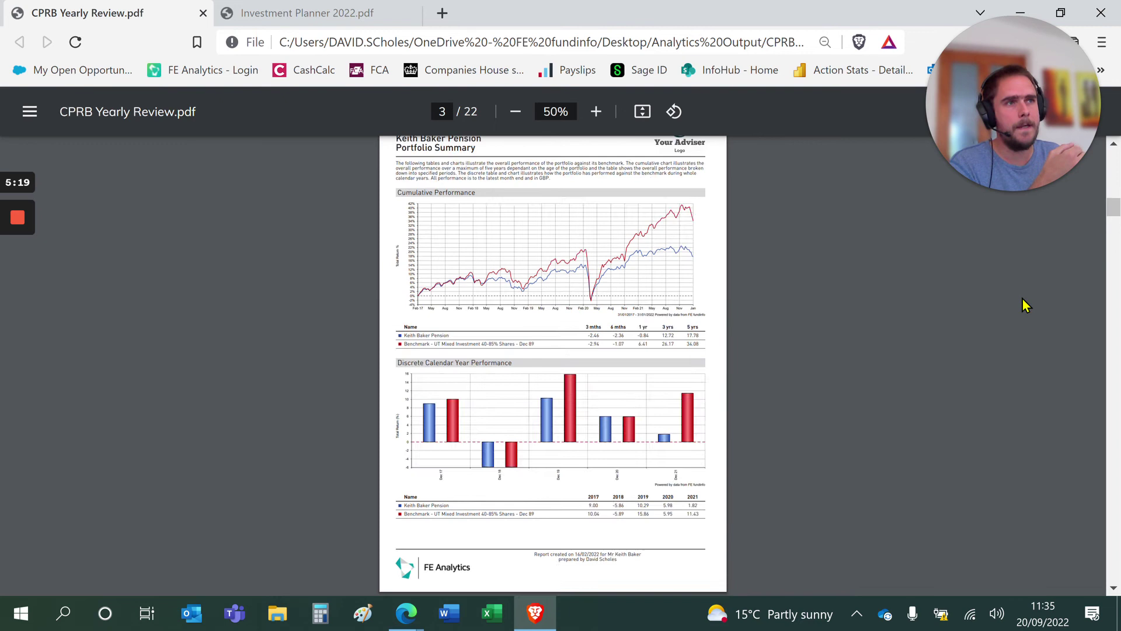
{"action": "scroll", "coordinate": [1023, 299], "scroll_direction": "down", "scroll_amount": 3}
{"action": "scroll", "coordinate": [1023, 300], "scroll_direction": "down", "scroll_amount": 3}
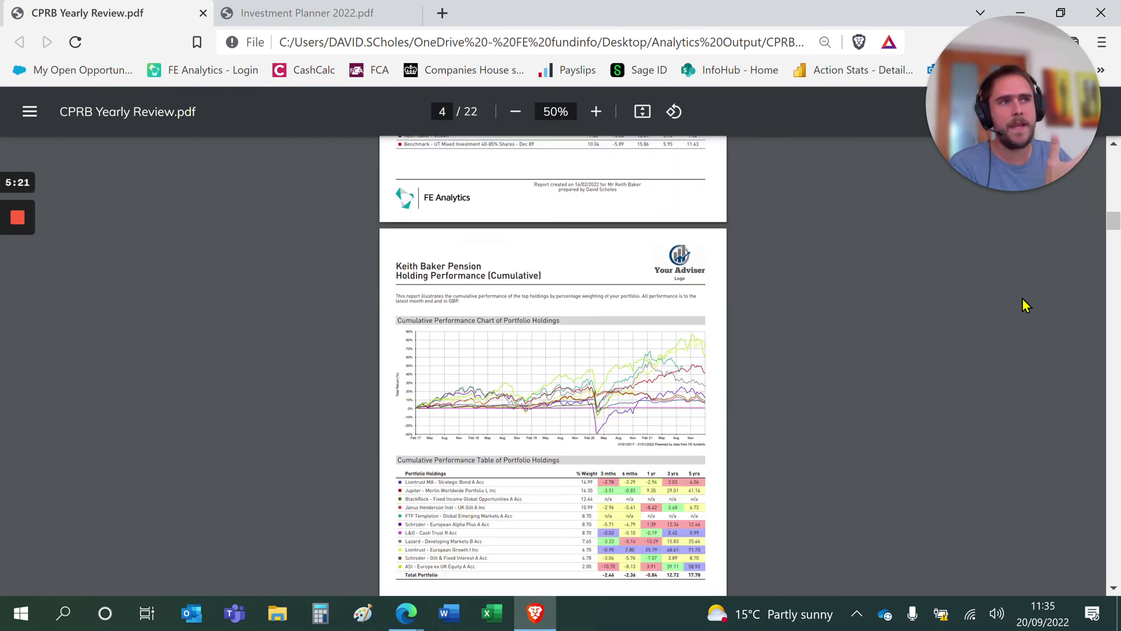
{"action": "scroll", "coordinate": [1022, 300], "scroll_direction": "down", "scroll_amount": 3}
{"action": "scroll", "coordinate": [1021, 299], "scroll_direction": "down", "scroll_amount": 6}
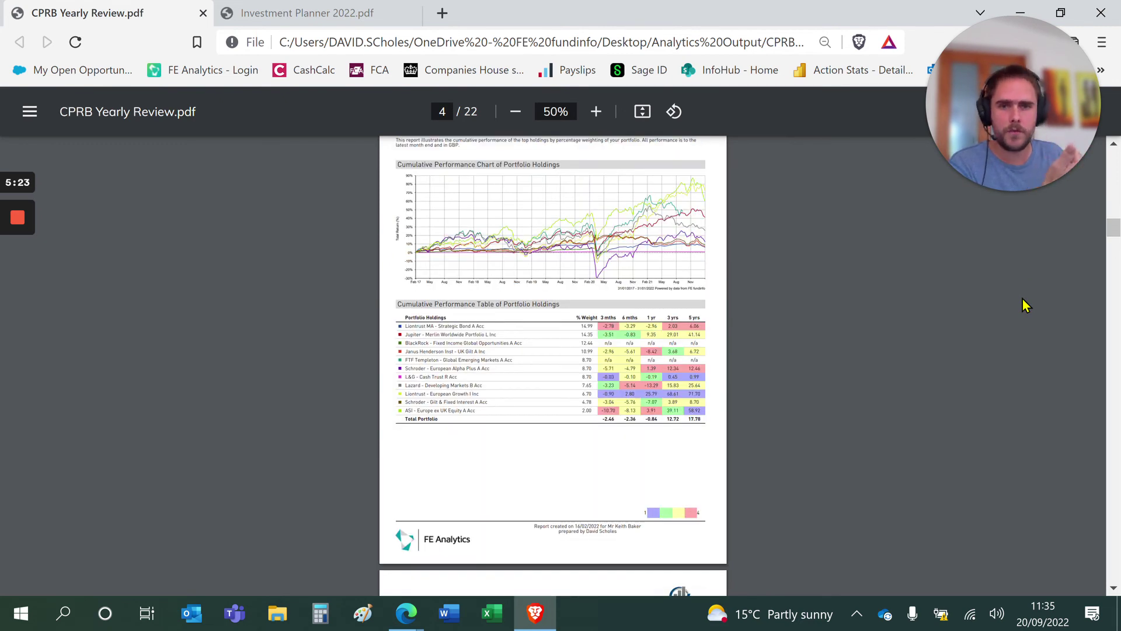
{"action": "scroll", "coordinate": [1022, 299], "scroll_direction": "down", "scroll_amount": 6}
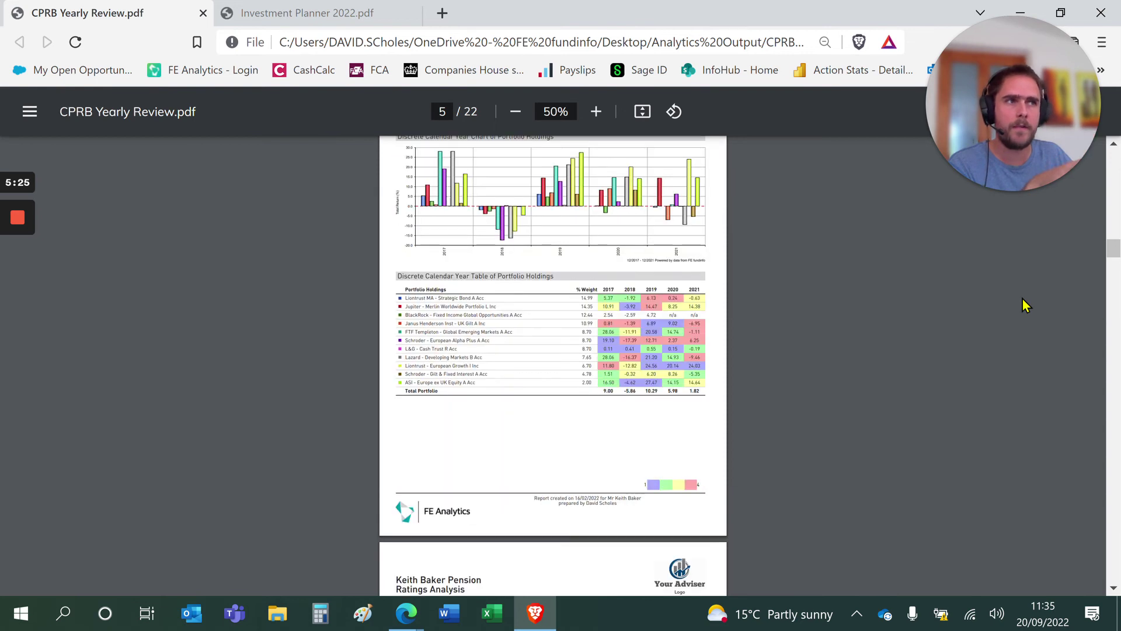
{"action": "scroll", "coordinate": [1022, 298], "scroll_direction": "down", "scroll_amount": 12}
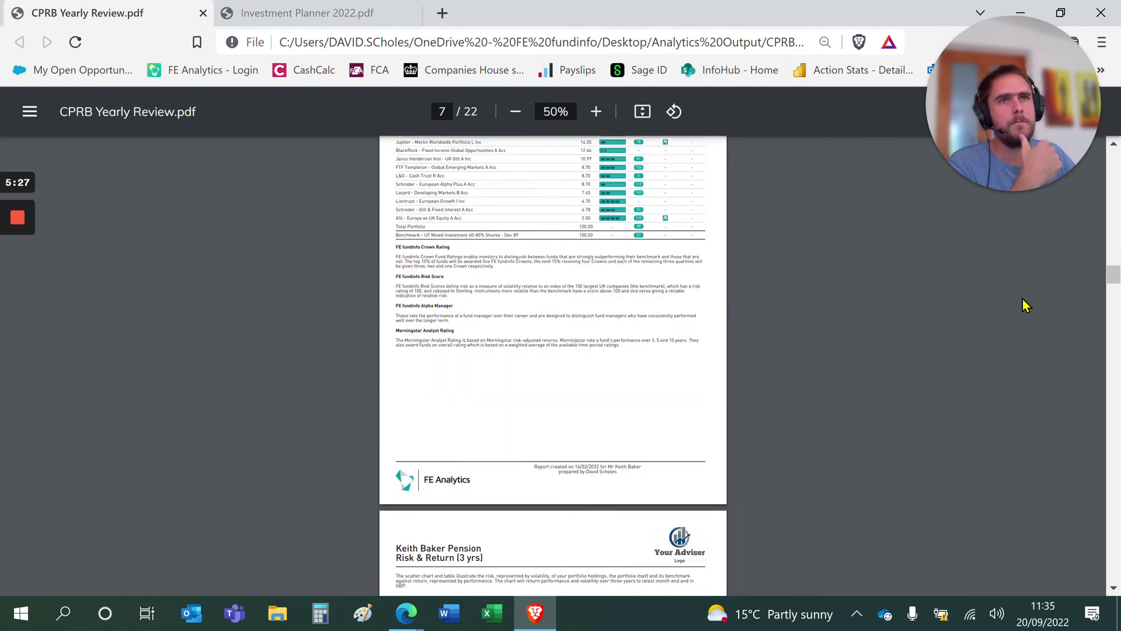
{"action": "left_click", "coordinate": [356, 17]}
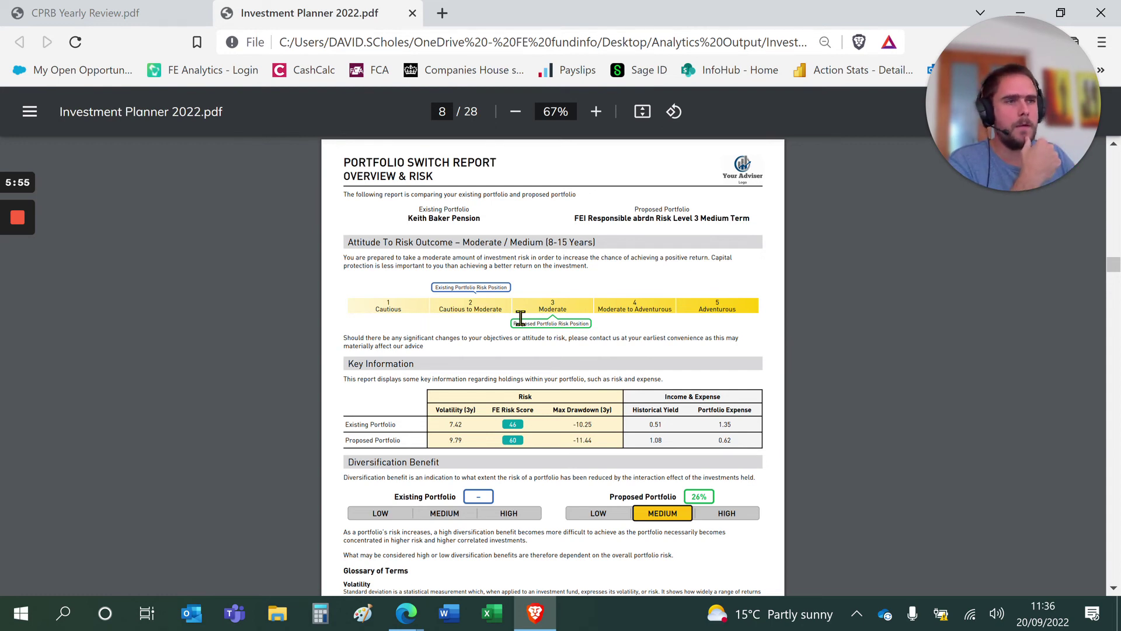
{"action": "mouse_move", "coordinate": [549, 616]}
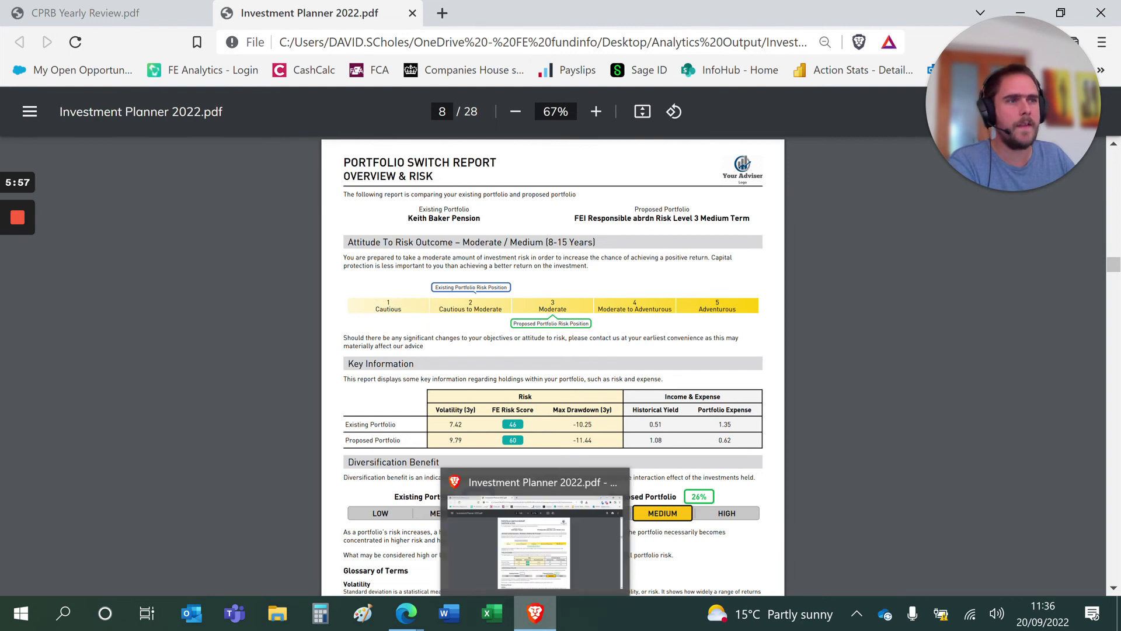
{"action": "mouse_move", "coordinate": [419, 618]}
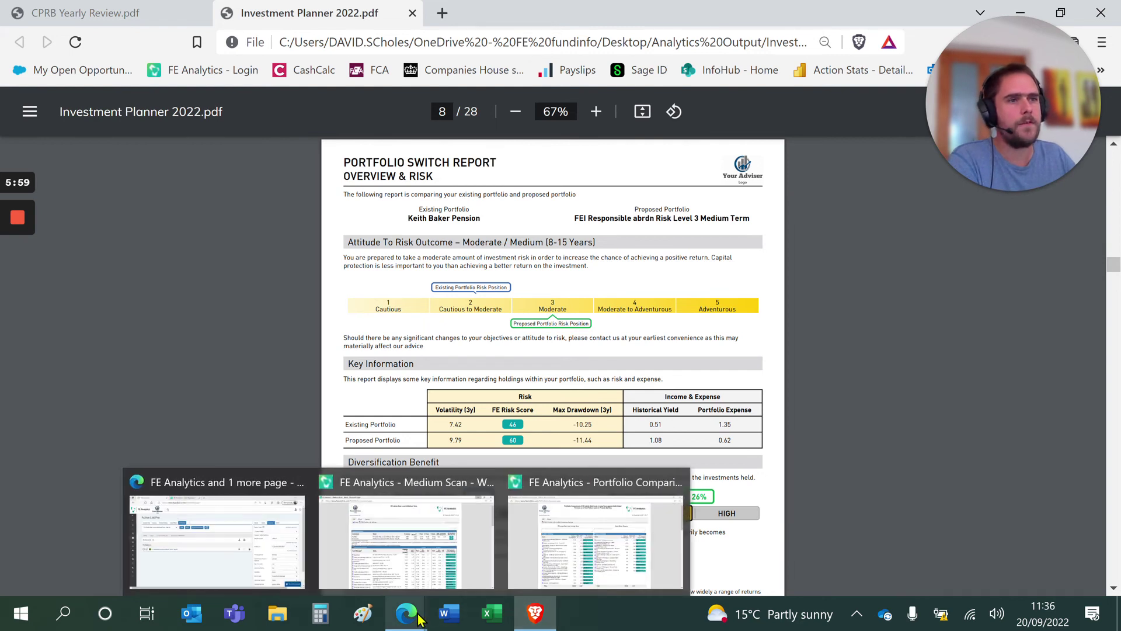
Step: Bring up the FEI abrdn Risk Level 4 Medium Term Medium Scan and scroll through the report
{"action": "left_click", "coordinate": [430, 570]}
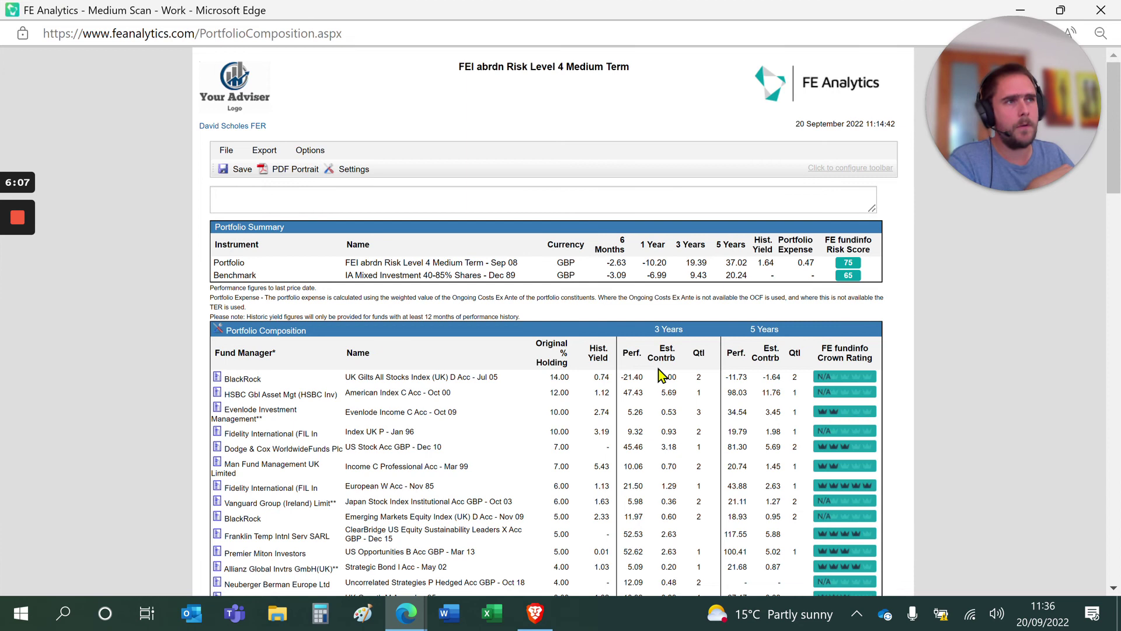
{"action": "scroll", "coordinate": [658, 370], "scroll_direction": "down", "scroll_amount": 3}
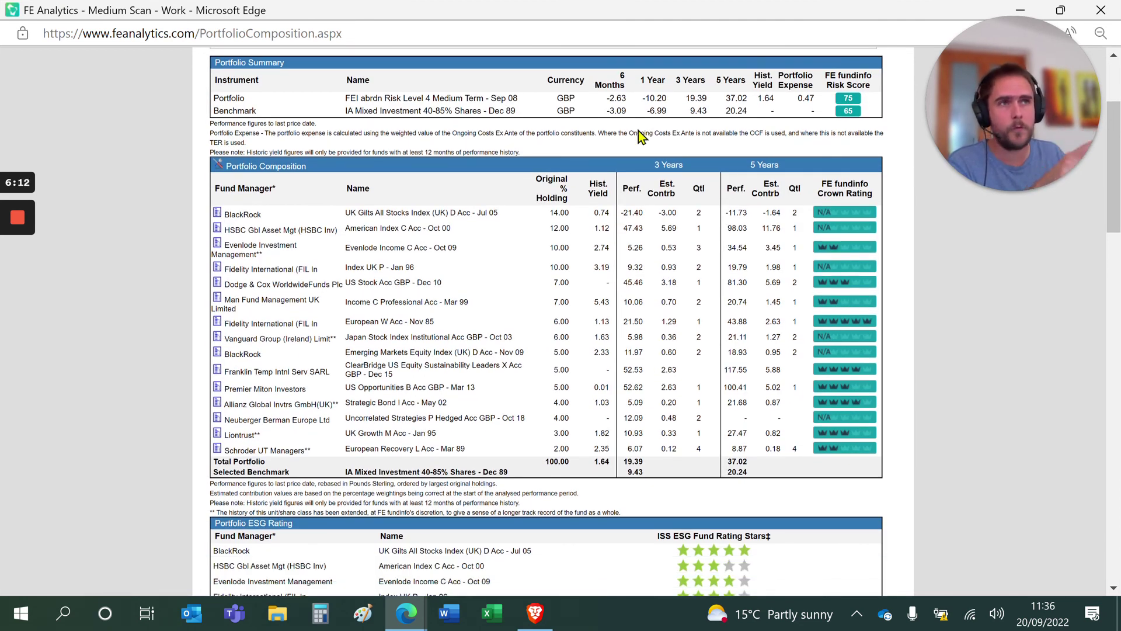
{"action": "scroll", "coordinate": [491, 324], "scroll_direction": "down", "scroll_amount": 6}
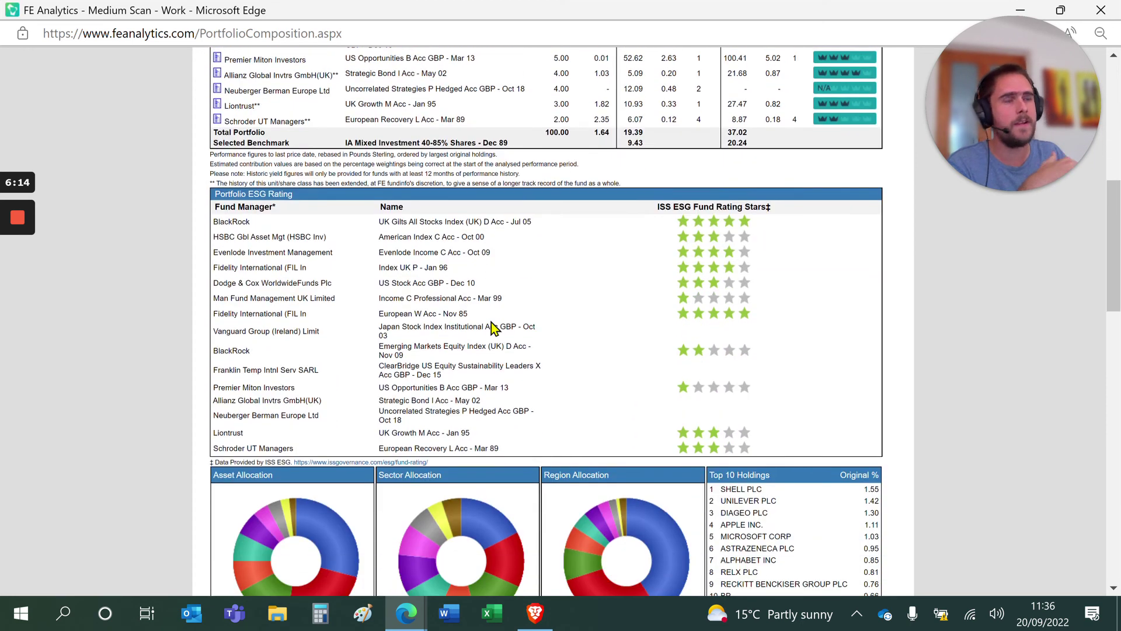
{"action": "scroll", "coordinate": [577, 373], "scroll_direction": "down", "scroll_amount": 3}
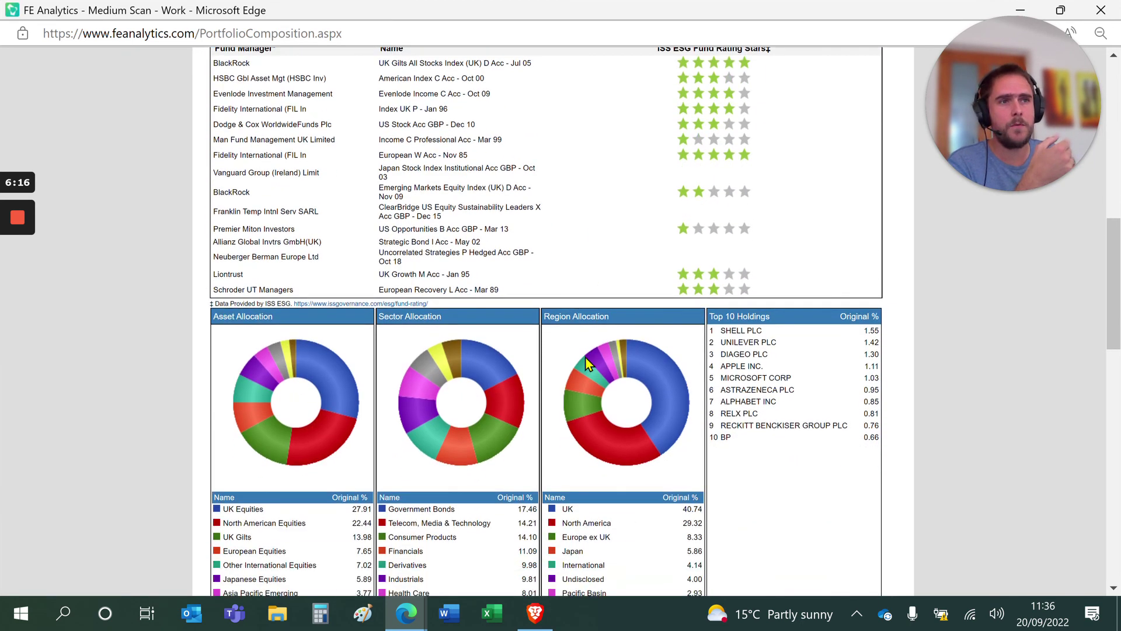
{"action": "scroll", "coordinate": [586, 358], "scroll_direction": "down", "scroll_amount": 12}
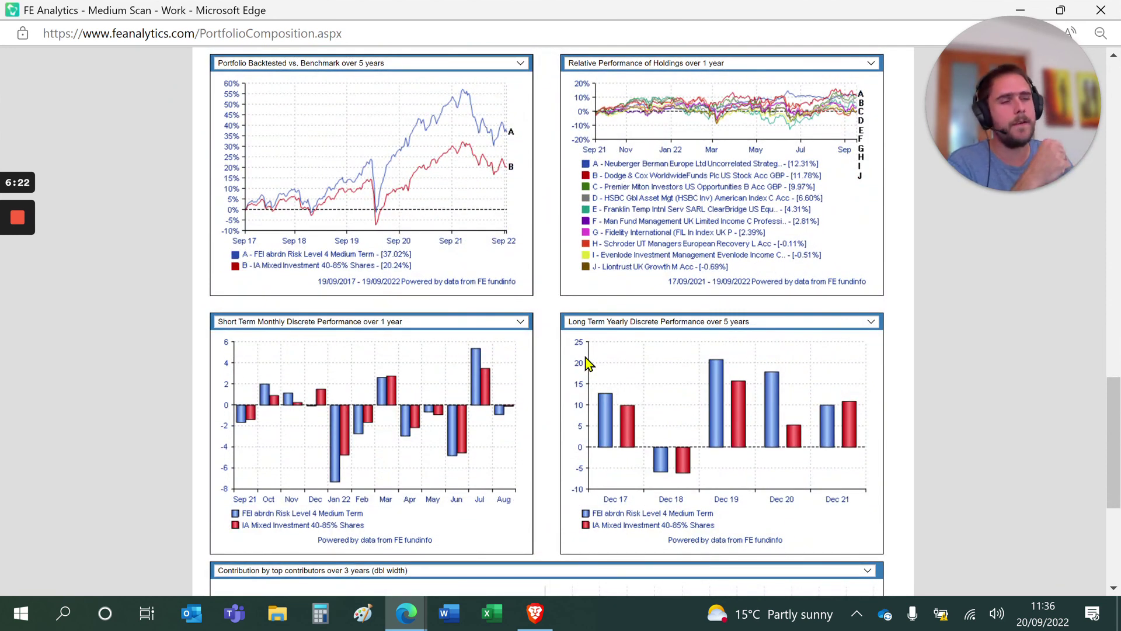
Step: Switch to the Portfolio Comparison report and scroll down to its Original Sector Allocations tables
{"action": "mouse_move", "coordinate": [401, 627]}
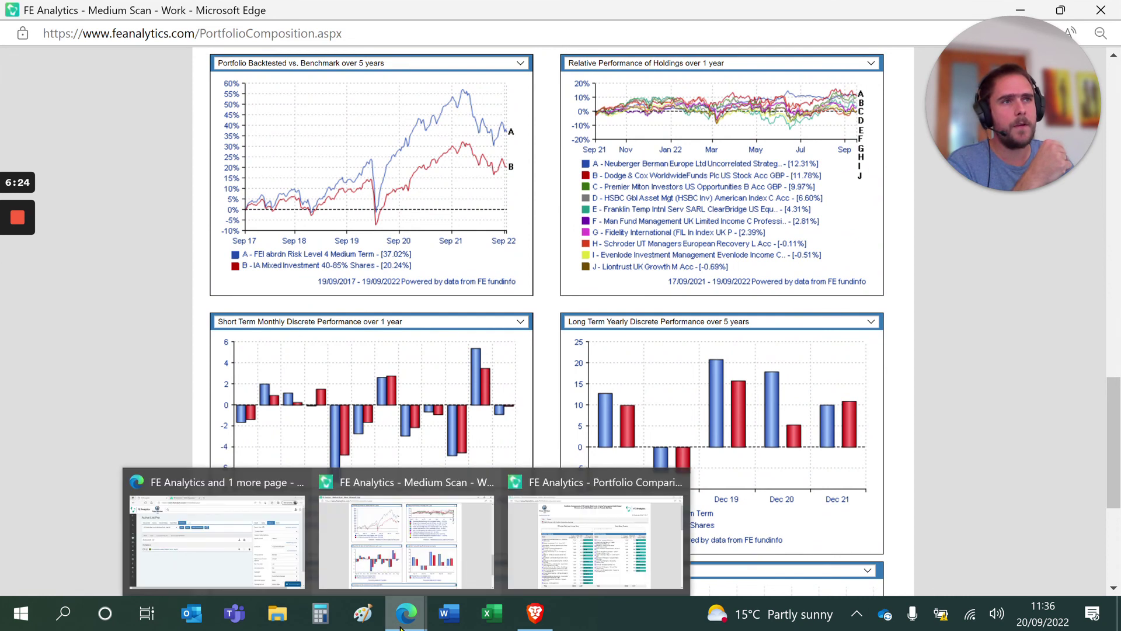
{"action": "left_click", "coordinate": [622, 482]}
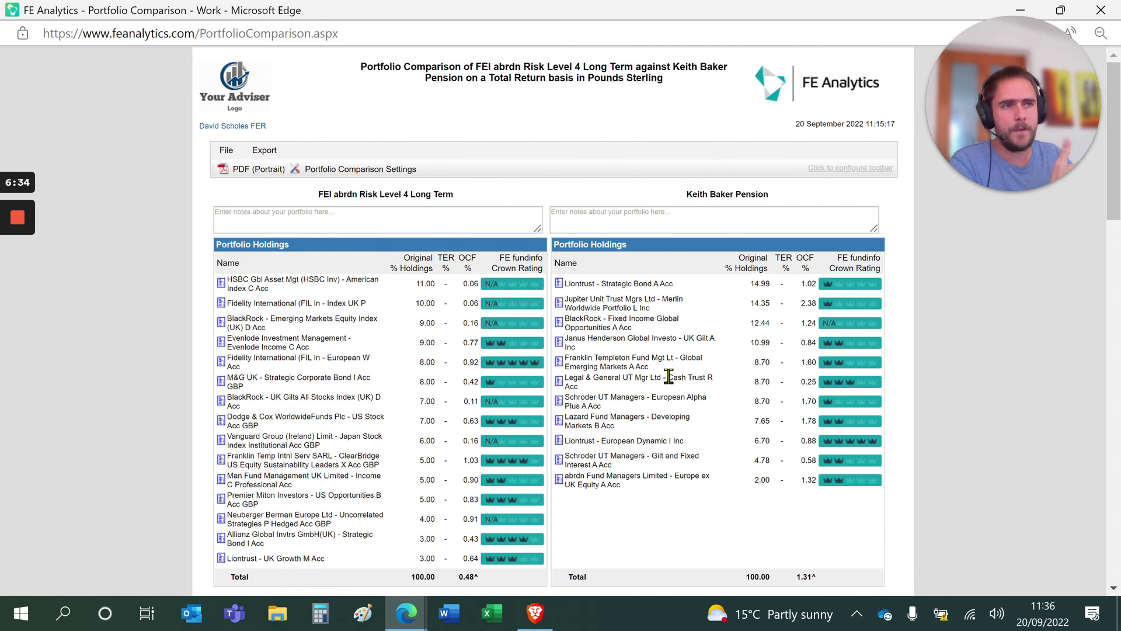
{"action": "scroll", "coordinate": [669, 377], "scroll_direction": "down", "scroll_amount": 5}
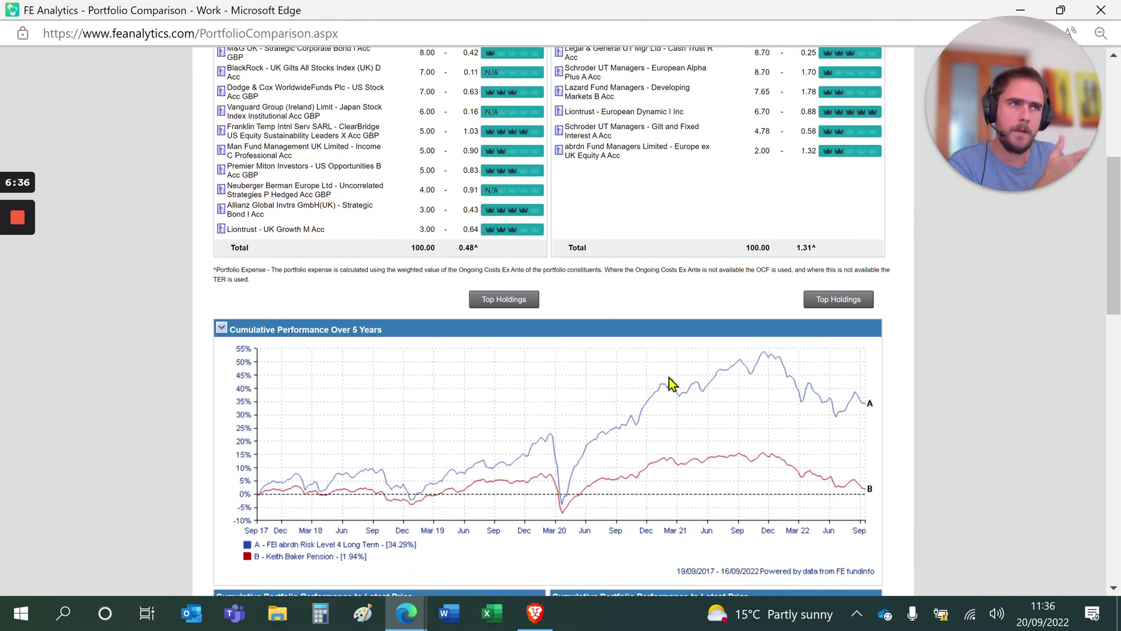
{"action": "scroll", "coordinate": [669, 377], "scroll_direction": "down", "scroll_amount": 7}
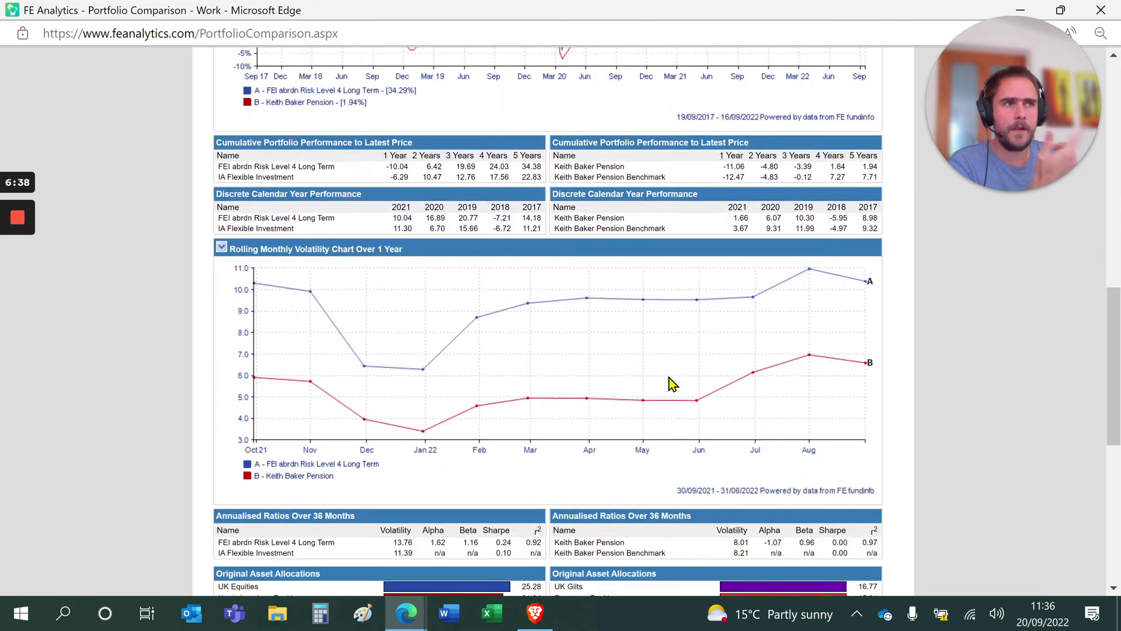
{"action": "scroll", "coordinate": [669, 381], "scroll_direction": "down", "scroll_amount": 2}
{"action": "scroll", "coordinate": [669, 377], "scroll_direction": "down", "scroll_amount": 3}
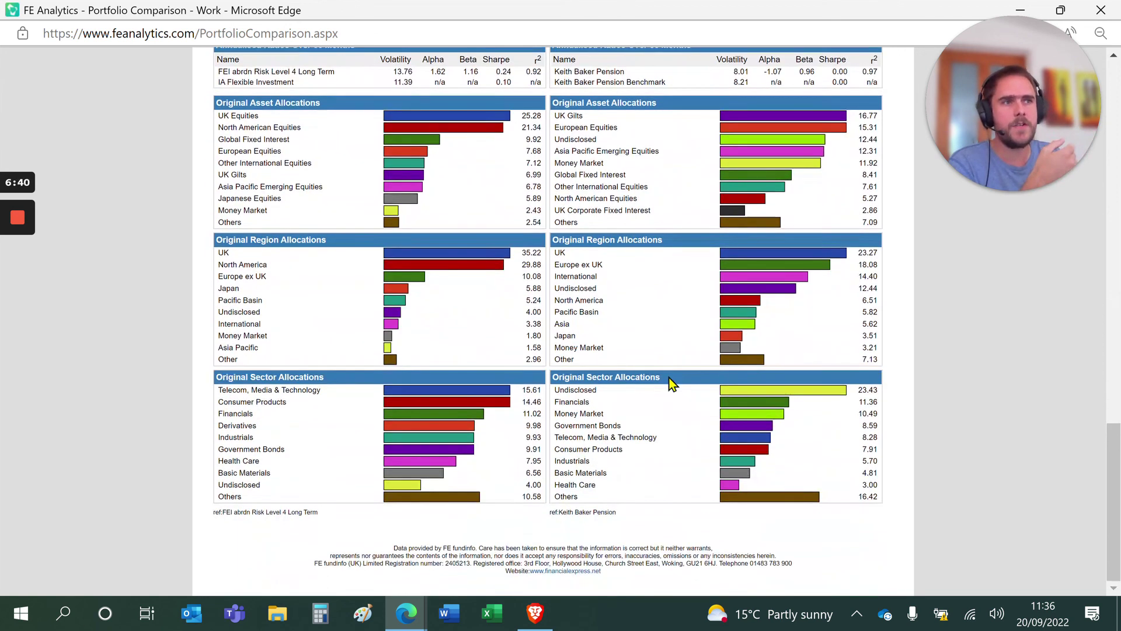
Step: Switch back to the Active List Pro window showing the FEI abrdn Risk Level 4 Medium Term portfolio
{"action": "mouse_move", "coordinate": [407, 619]}
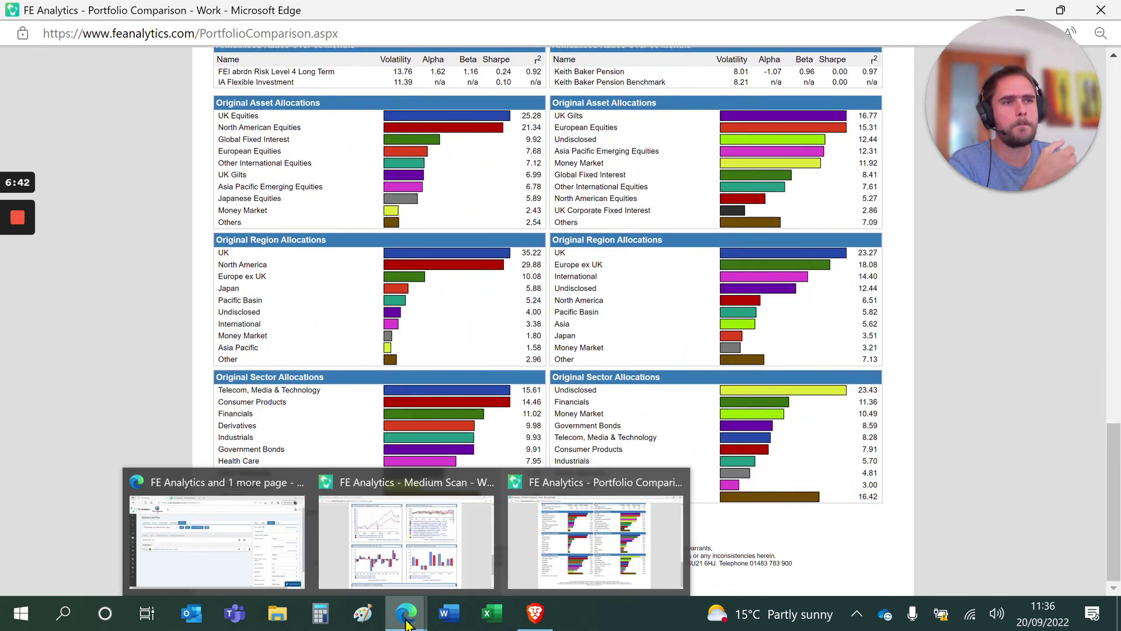
{"action": "left_click", "coordinate": [246, 551]}
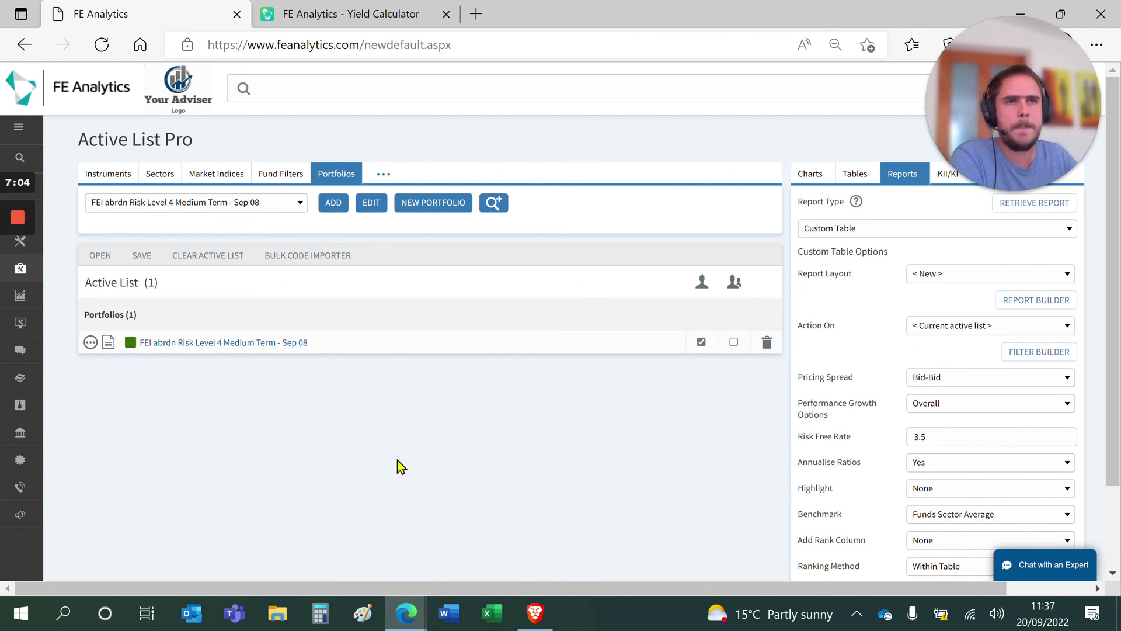
{"action": "mouse_move", "coordinate": [25, 438]}
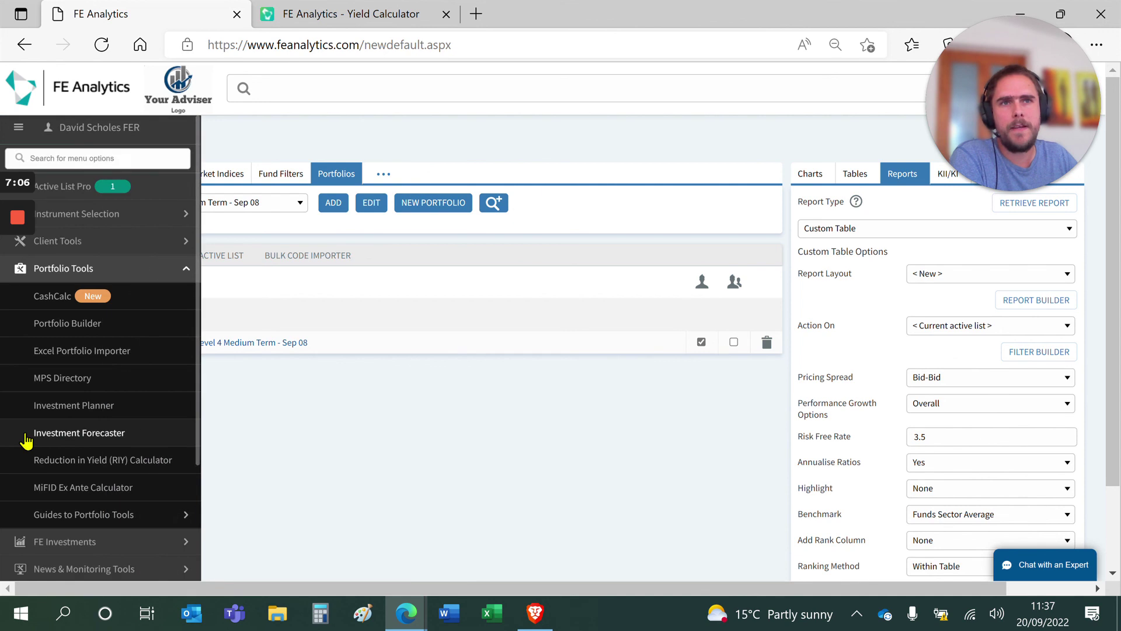
{"action": "scroll", "coordinate": [38, 429], "scroll_direction": "down", "scroll_amount": 3}
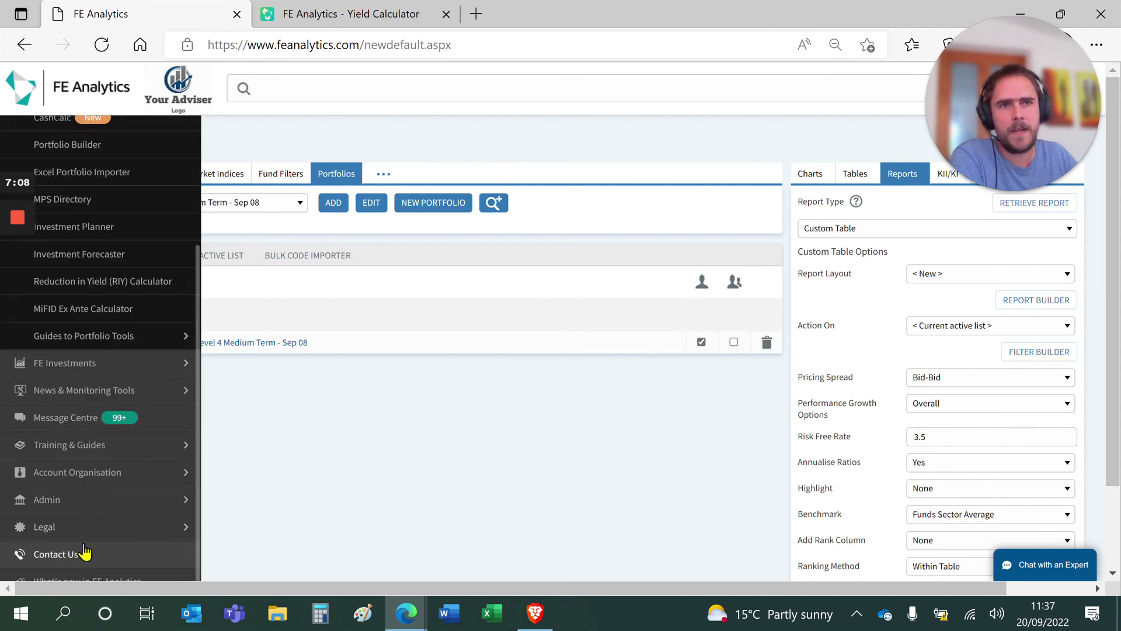